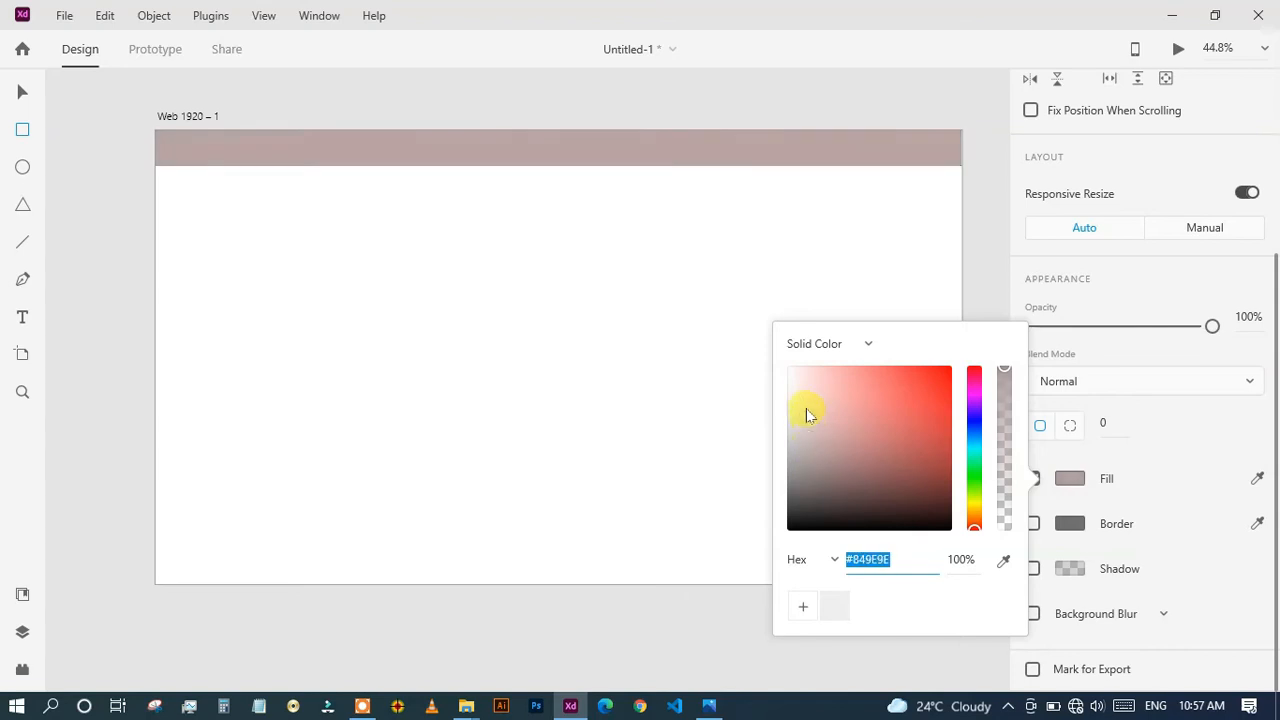
# Lighten the header bar's fill and give the Web 1920 – 1 artboard a very light gray fill.
pyautogui.click(22, 131)
pyautogui.click(444, 292)
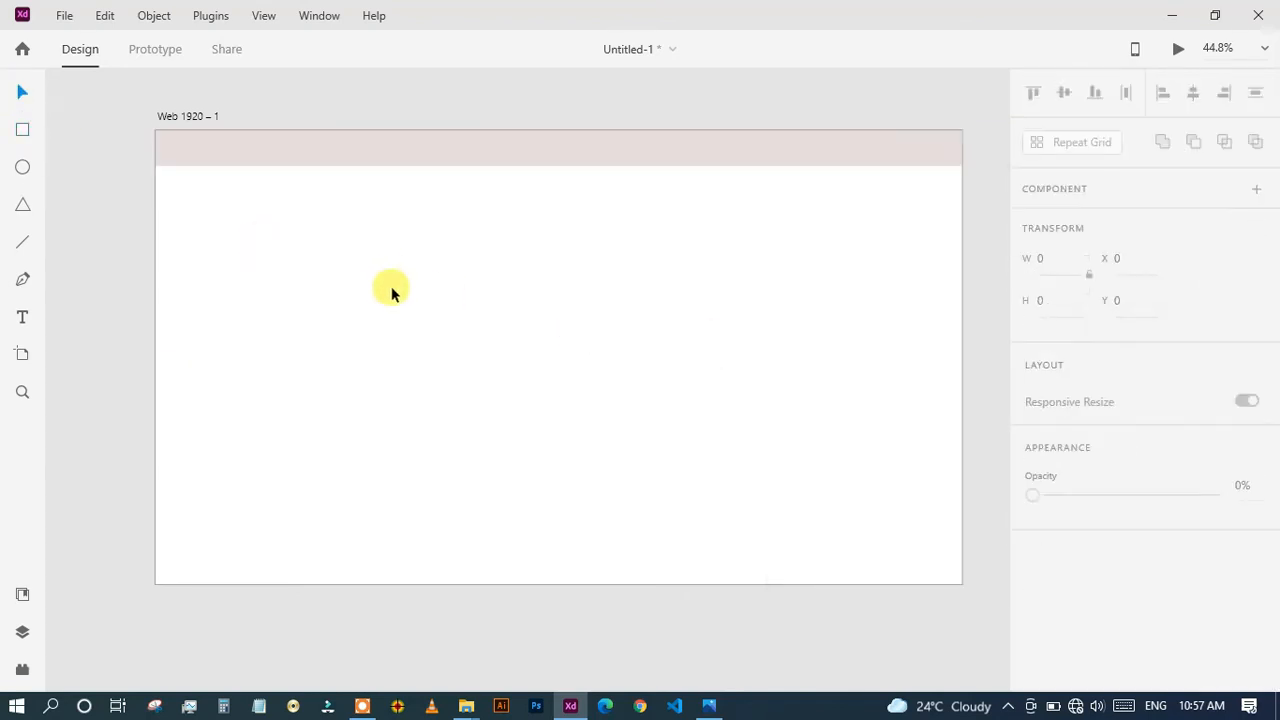
pyautogui.doubleClick(646, 414)
pyautogui.scroll(-1, 1079, 458)
pyautogui.click(1070, 550)
pyautogui.moveTo(869, 507); pyautogui.dragTo(790, 432)
pyautogui.click(630, 460)
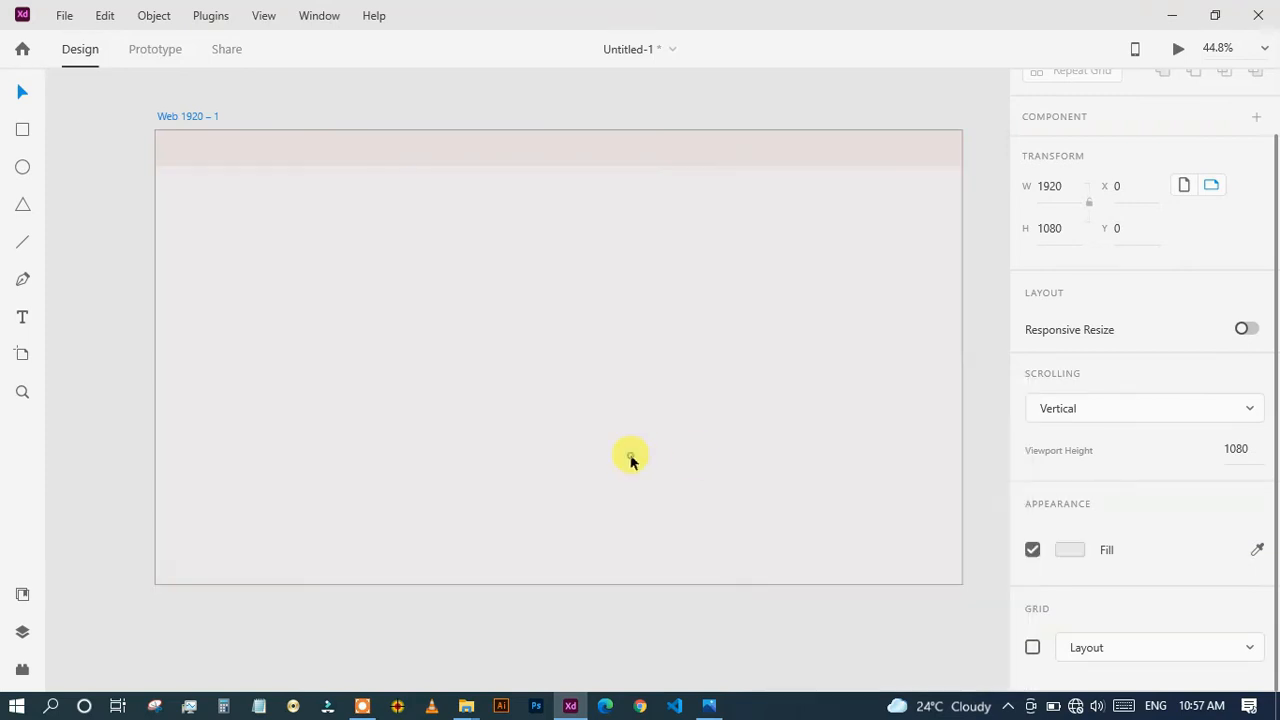
# Apply the saved document colour #EFEFEF to the artboard background.
pyautogui.doubleClick(254, 337)
pyautogui.click(20, 597)
pyautogui.click(107, 270)
pyautogui.click(491, 307)
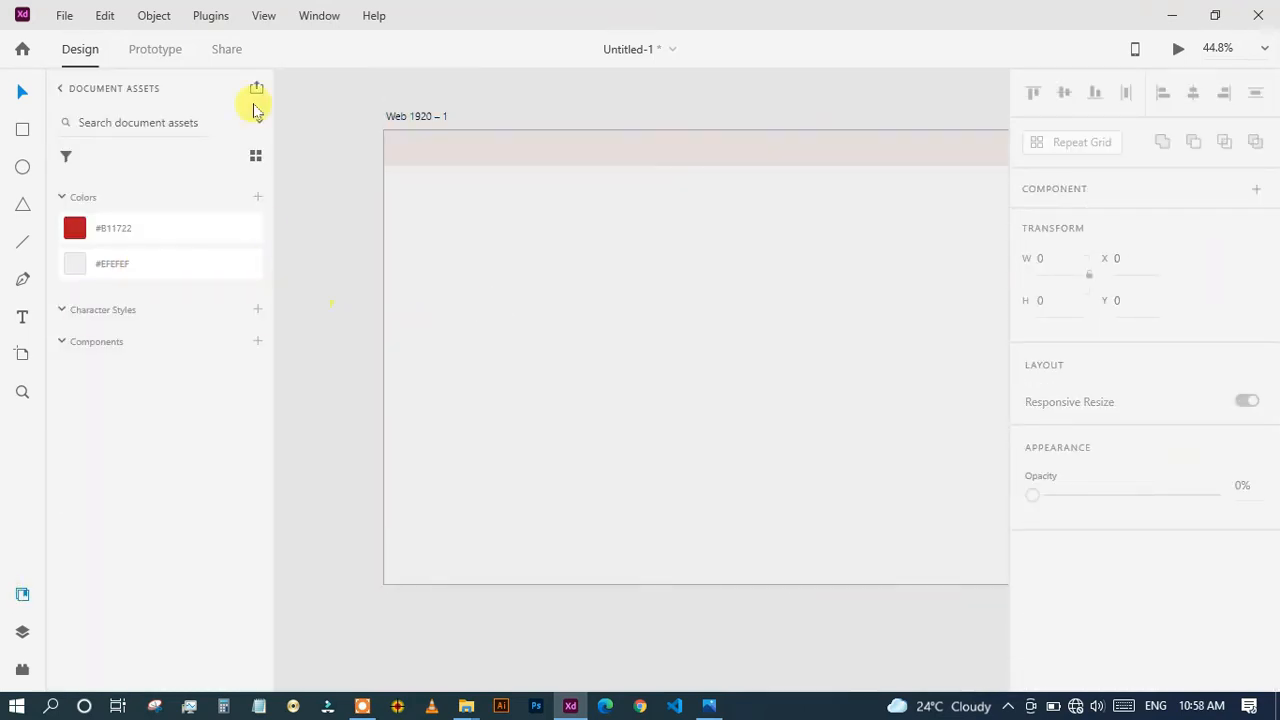
pyautogui.click(22, 594)
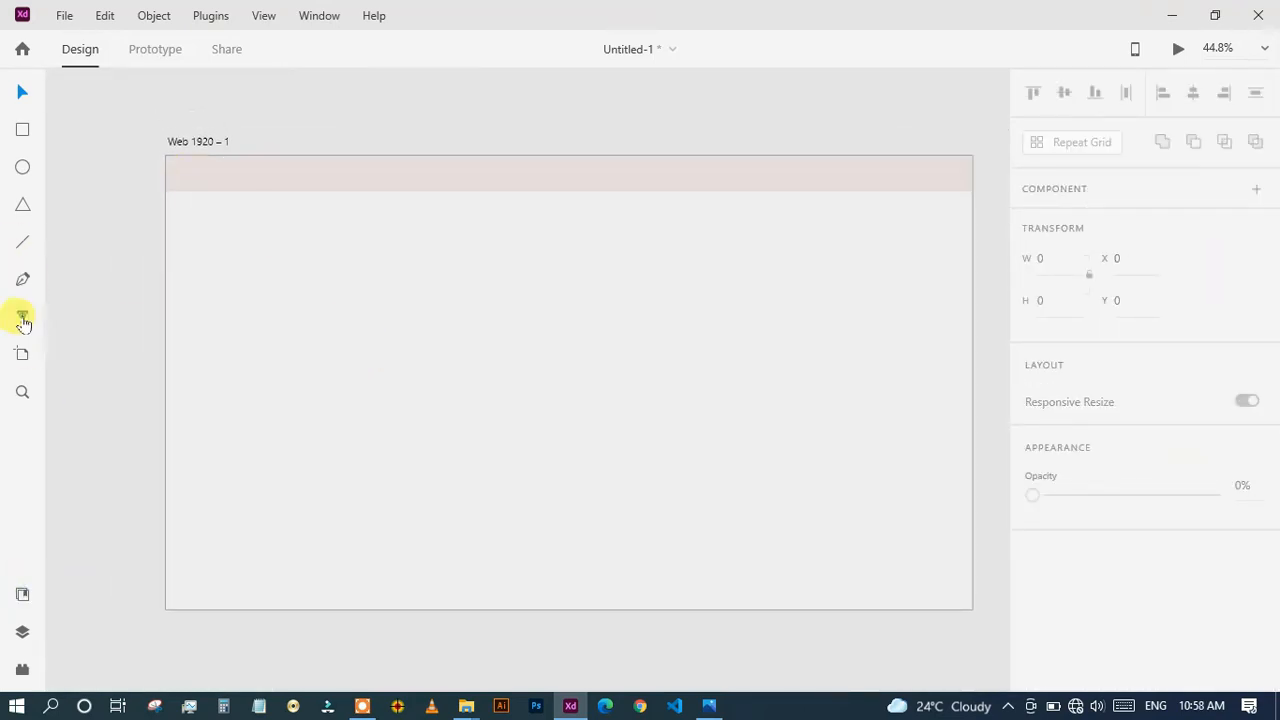
# Add a "LOGO" text, enlarge it to size 67, fill it white and place it at the left of the header bar.
pyautogui.click(374, 330)
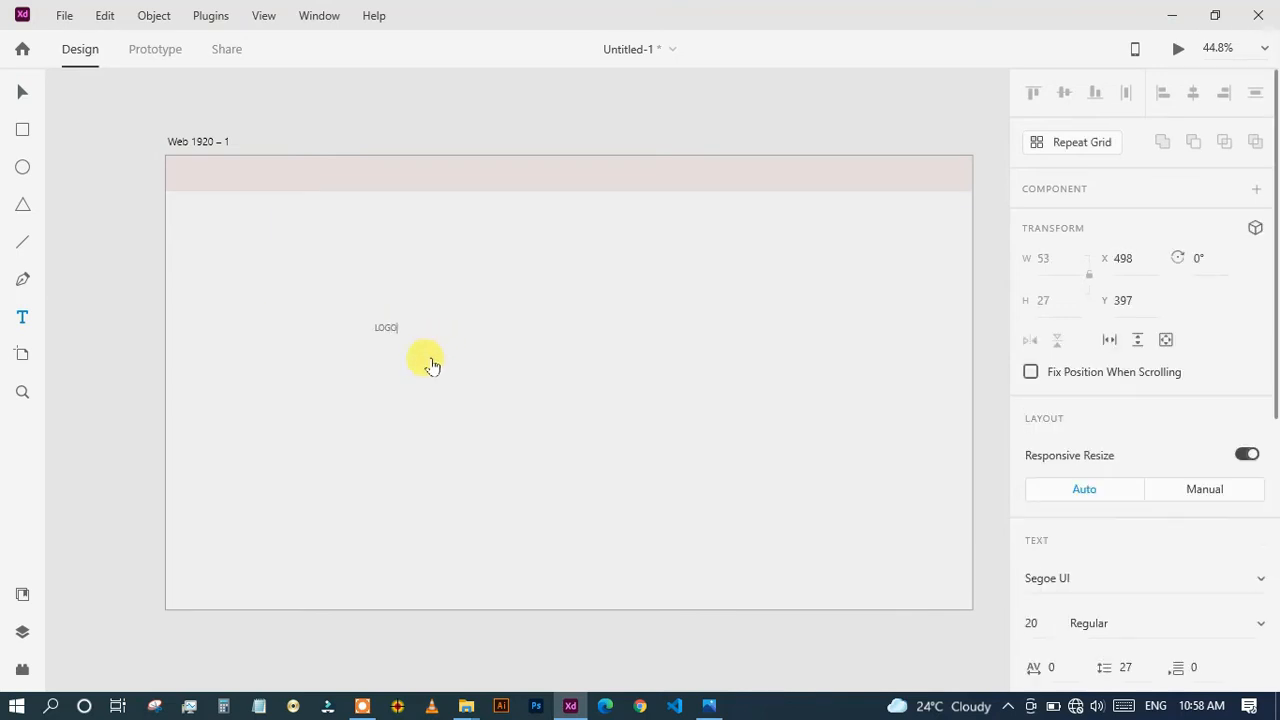
pyautogui.moveTo(390, 344); pyautogui.dragTo(390, 363)
pyautogui.scroll(-5, 1120, 449)
pyautogui.click(1070, 497)
pyautogui.moveTo(923, 491); pyautogui.dragTo(773, 350)
pyautogui.moveTo(403, 346); pyautogui.dragTo(258, 181)
pyautogui.scroll(3, 266, 304)
pyautogui.moveTo(268, 306); pyautogui.dragTo(381, 569)
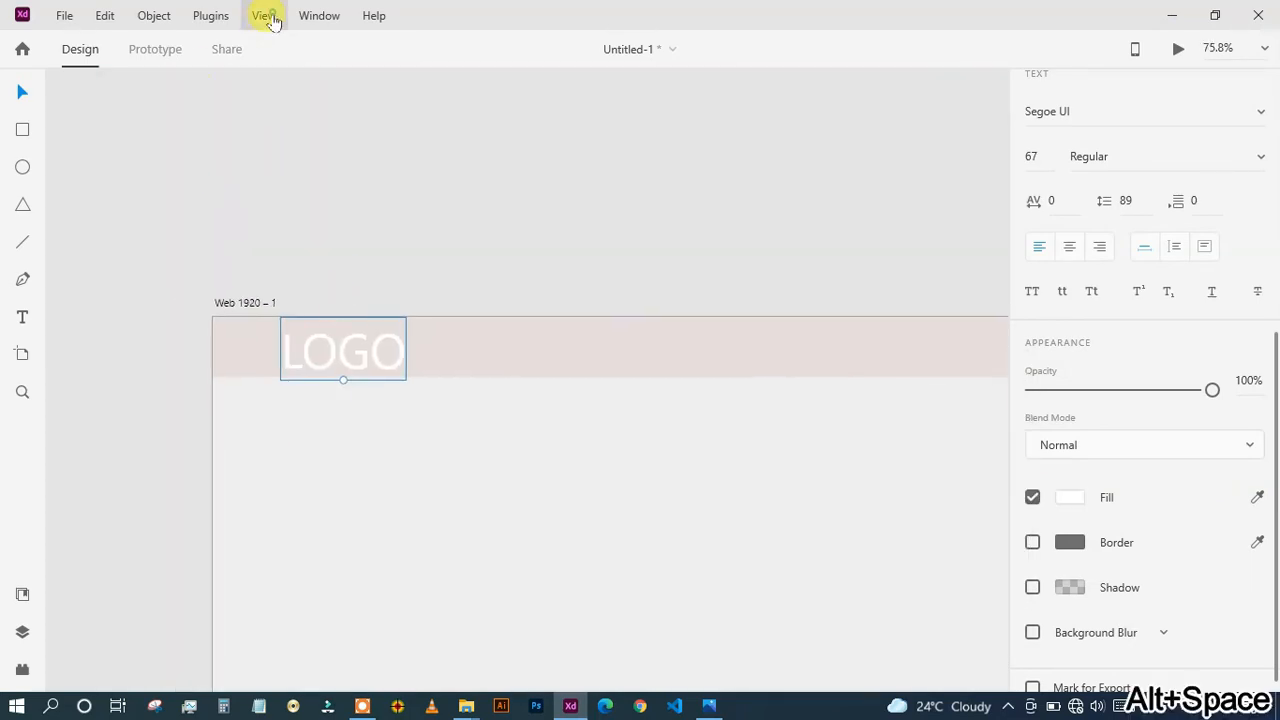
# Show the layout grid and move the LOGO text to X 140, aligned with the first column's left edge.
pyautogui.click(264, 16)
pyautogui.click(285, 205)
pyautogui.moveTo(362, 340); pyautogui.dragTo(383, 352)
# Change the header bar's fill to a light neutral gray.
pyautogui.click(416, 360)
pyautogui.click(1068, 478)
pyautogui.click(791, 381)
pyautogui.moveTo(791, 381); pyautogui.dragTo(787, 376)
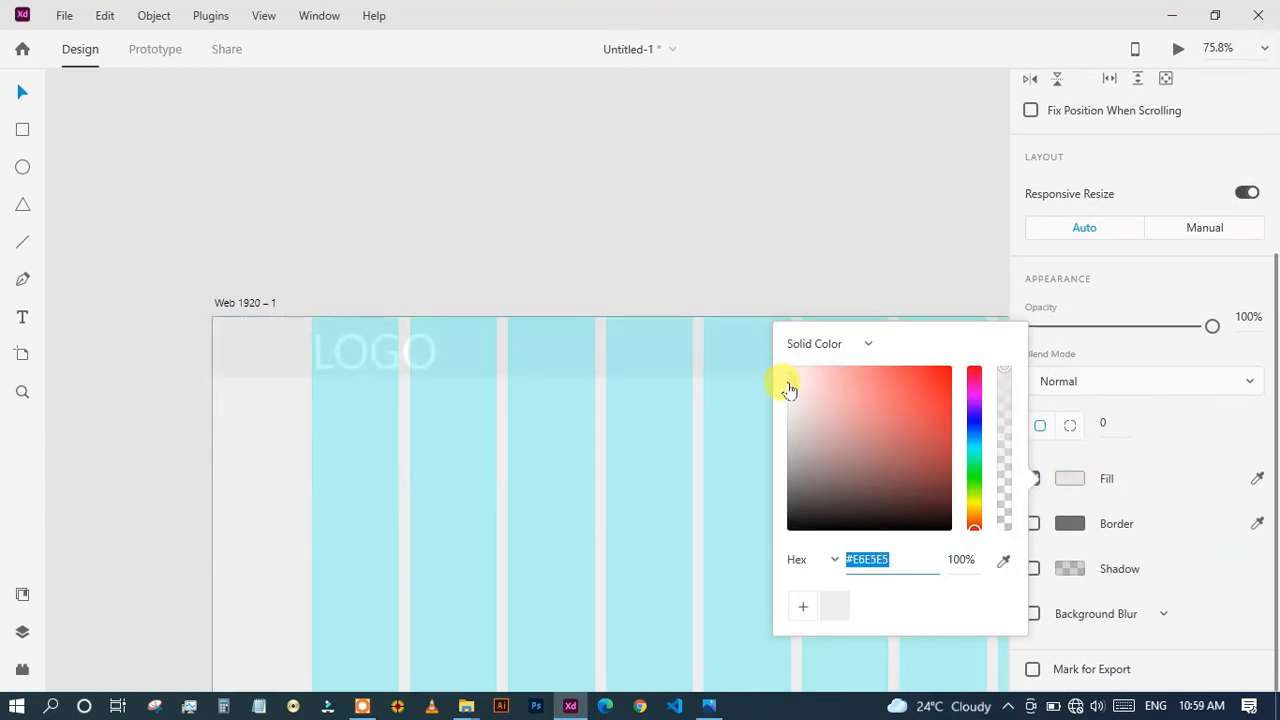
pyautogui.click(826, 294)
# Recolour the LOGO text with a dark red picked freely from the colour field.
pyautogui.click(341, 356)
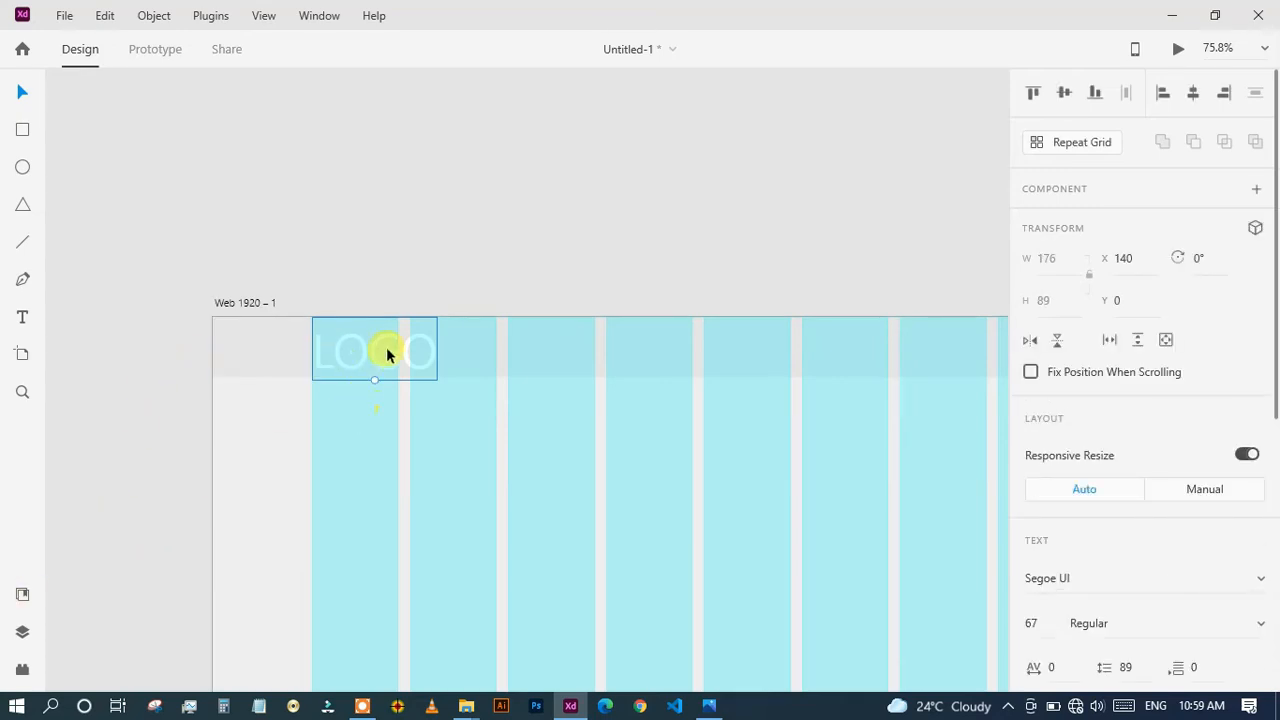
pyautogui.scroll(-5, 1088, 420)
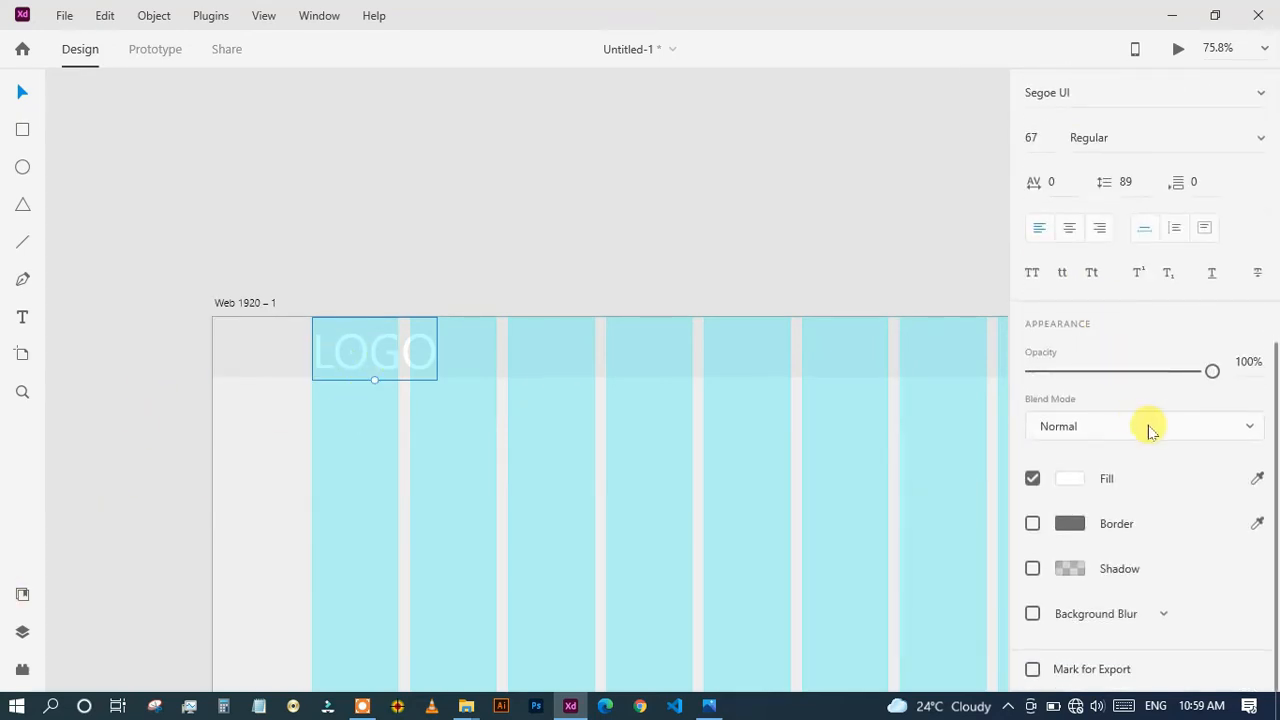
pyautogui.click(1069, 480)
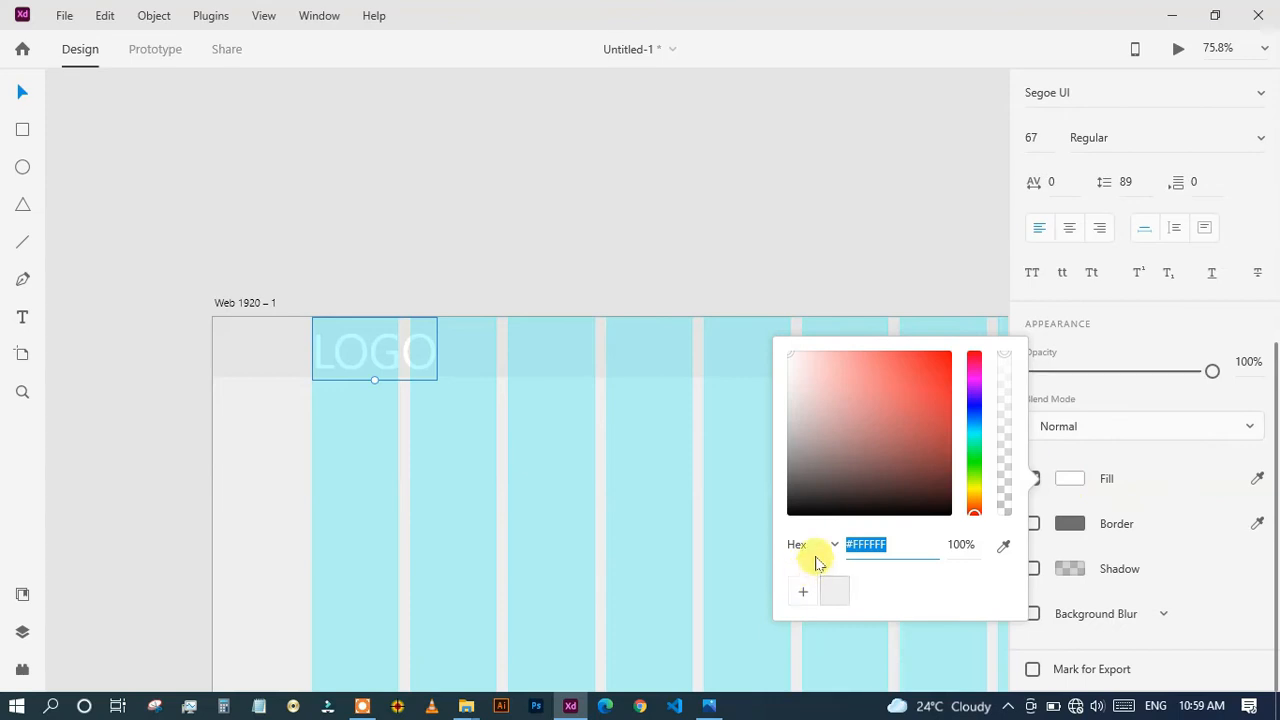
pyautogui.moveTo(887, 445); pyautogui.dragTo(921, 416)
pyautogui.click(726, 462)
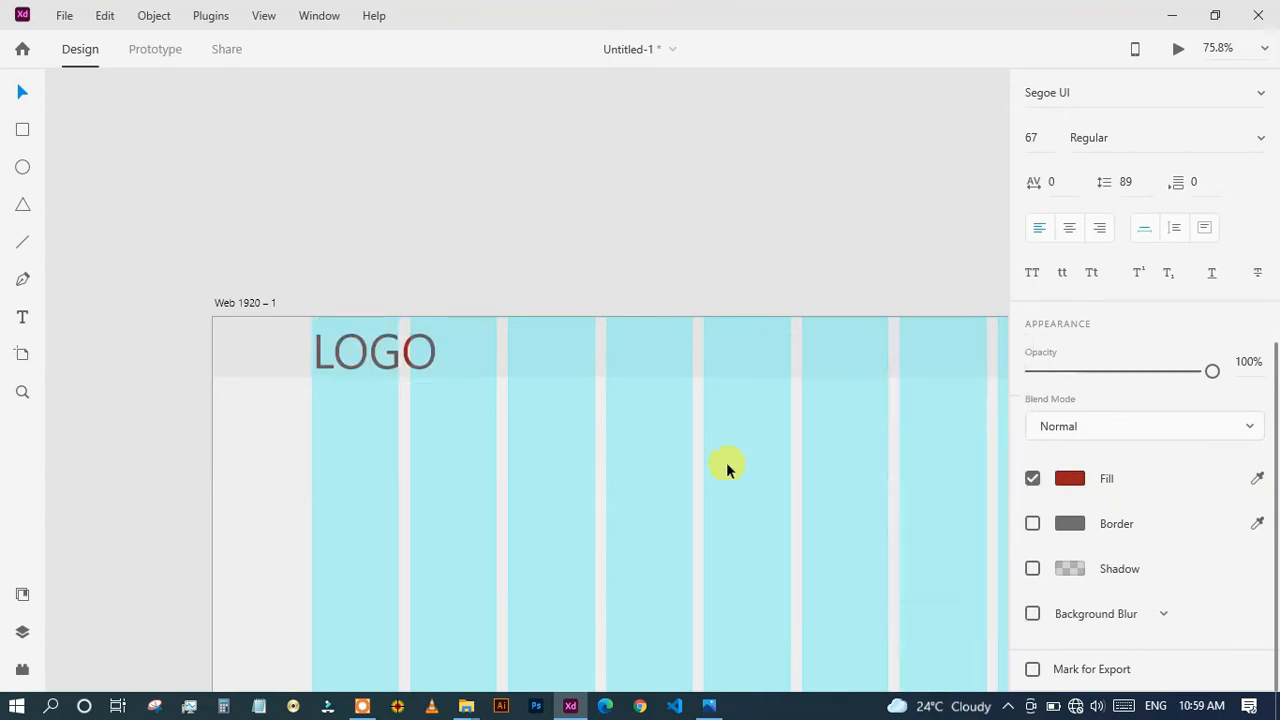
# Apply the saved document colour #B11722 to the LOGO text.
pyautogui.click(335, 363)
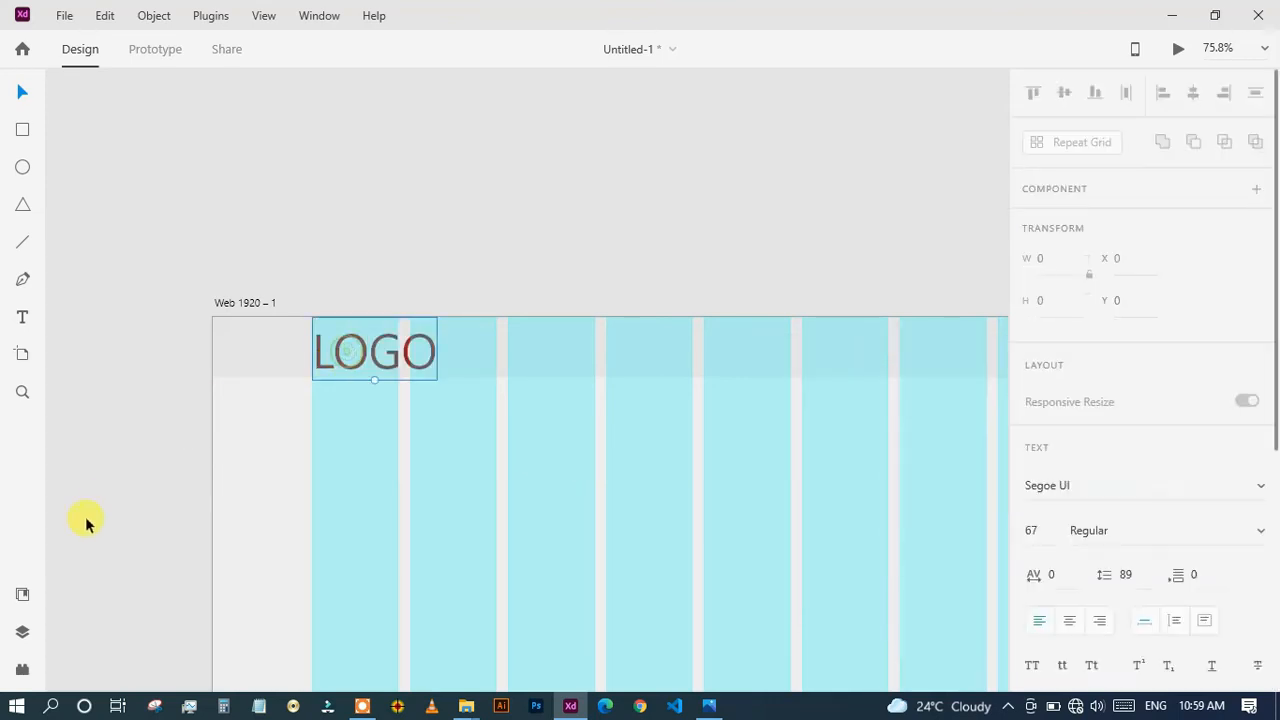
pyautogui.click(23, 598)
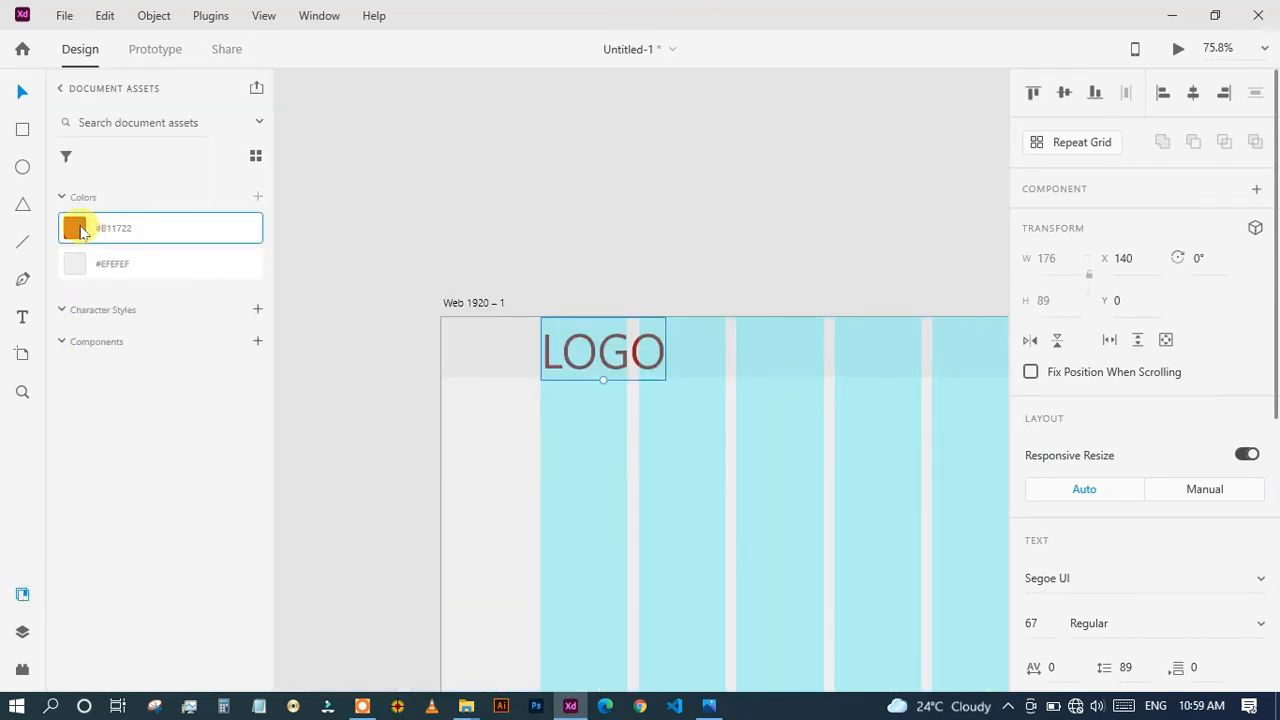
pyautogui.click(376, 362)
pyautogui.moveTo(643, 457); pyautogui.dragTo(479, 455)
pyautogui.scroll(1, 479, 455)
pyautogui.scroll(1, 479, 455)
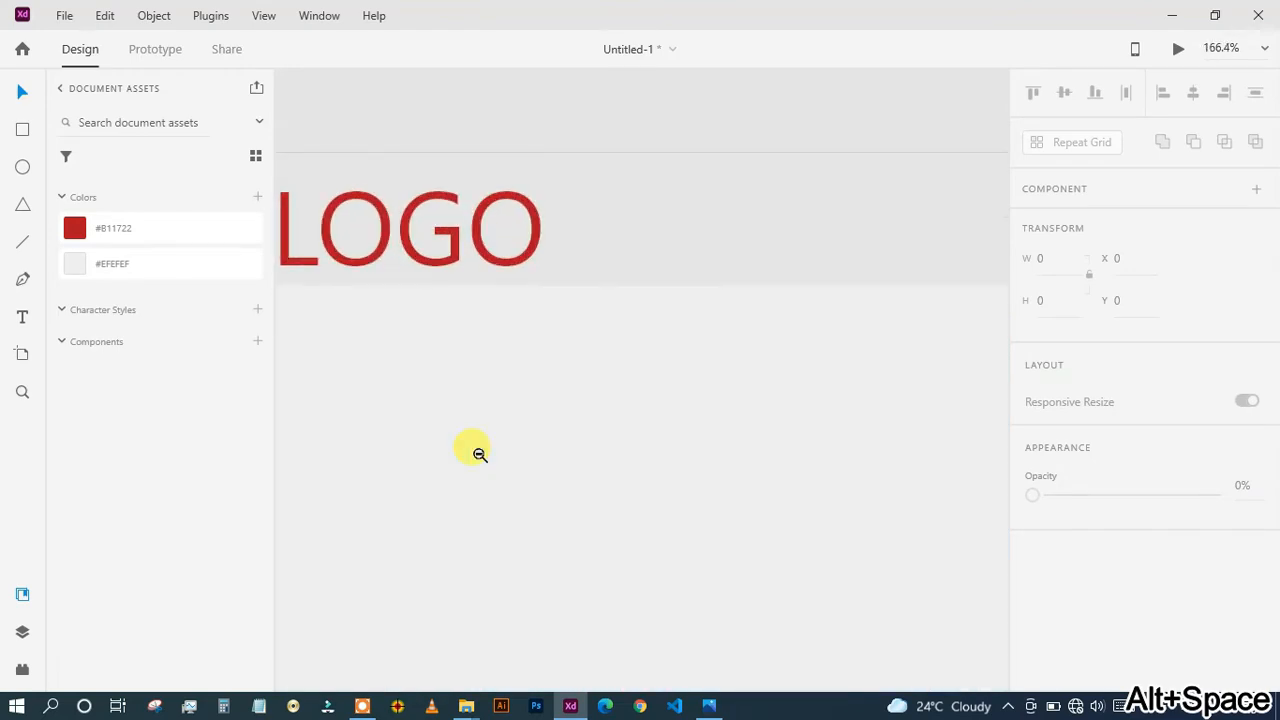
pyautogui.scroll(-2, 479, 455)
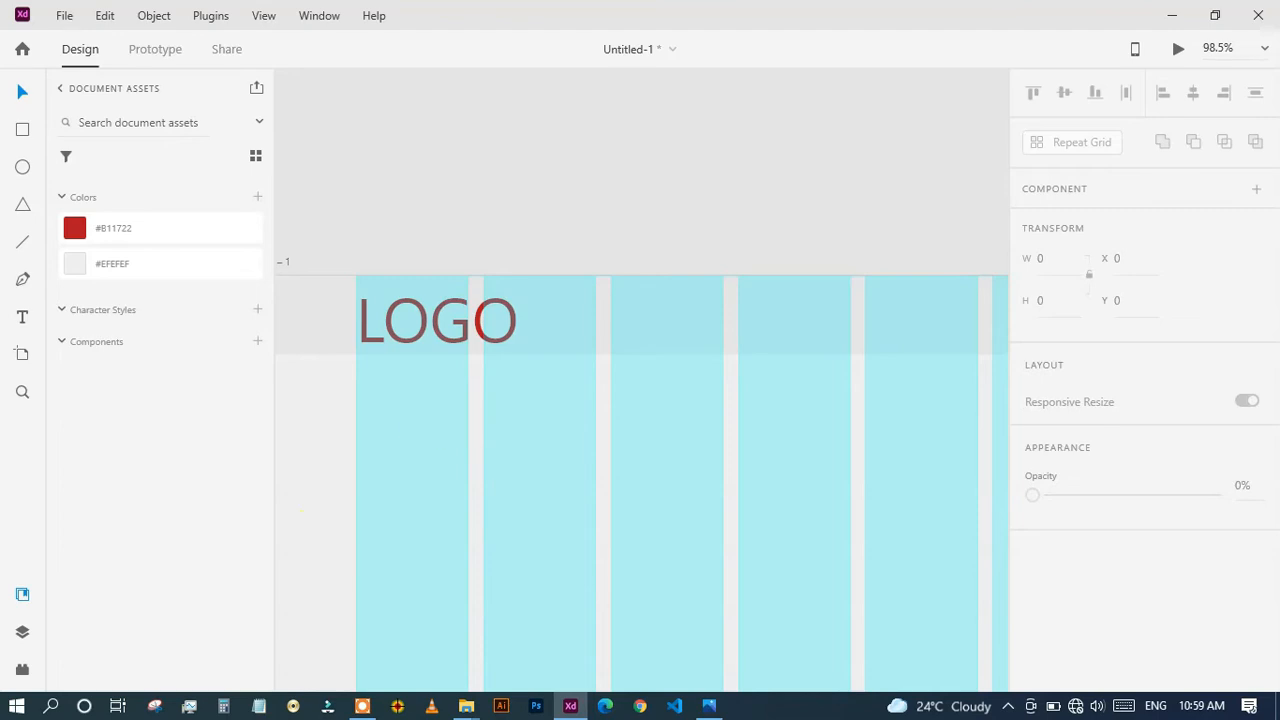
pyautogui.click(21, 595)
# Add a text reading "Home" just below the header, toward the artboard's right side.
pyautogui.keyDown('alt'); pyautogui.click(694, 551); pyautogui.keyUp('alt')
pyautogui.keyDown('alt'); pyautogui.click(691, 543); pyautogui.keyUp('alt')
pyautogui.moveTo(594, 449); pyautogui.dragTo(502, 354)
pyautogui.scroll(-2, 502, 354)
pyautogui.scroll(2, 563, 397)
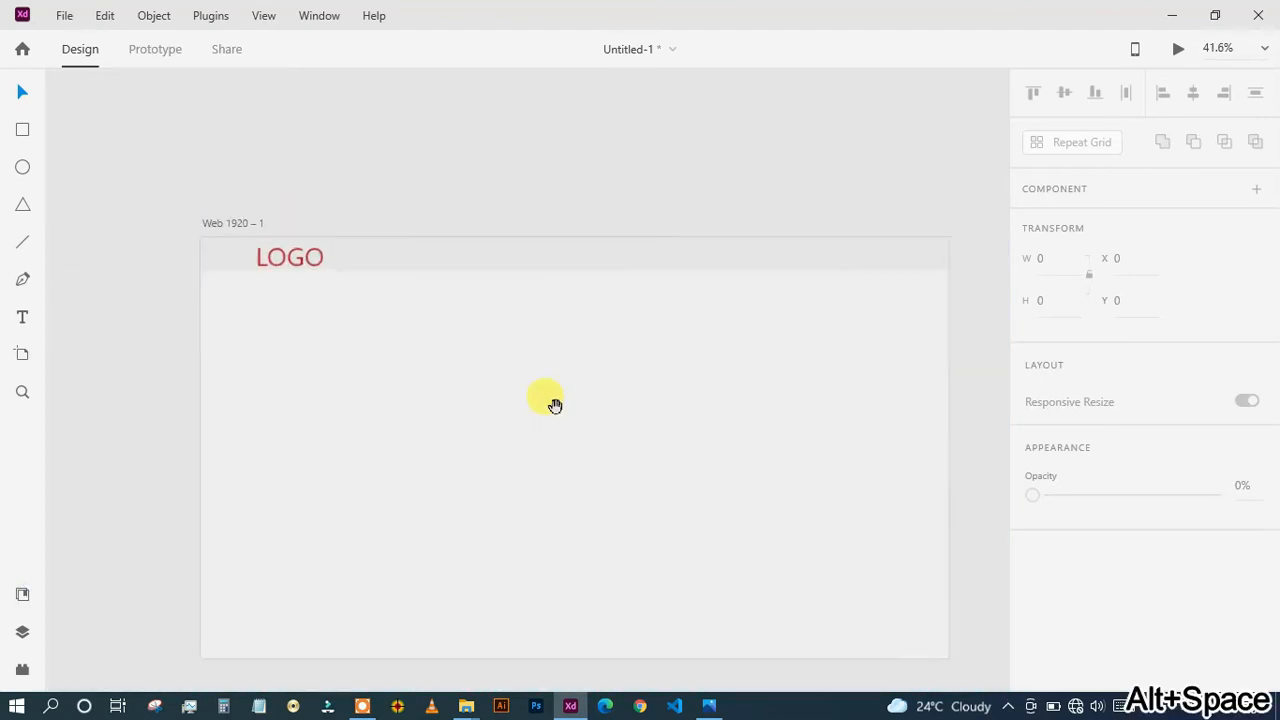
pyautogui.moveTo(555, 405); pyautogui.dragTo(506, 400)
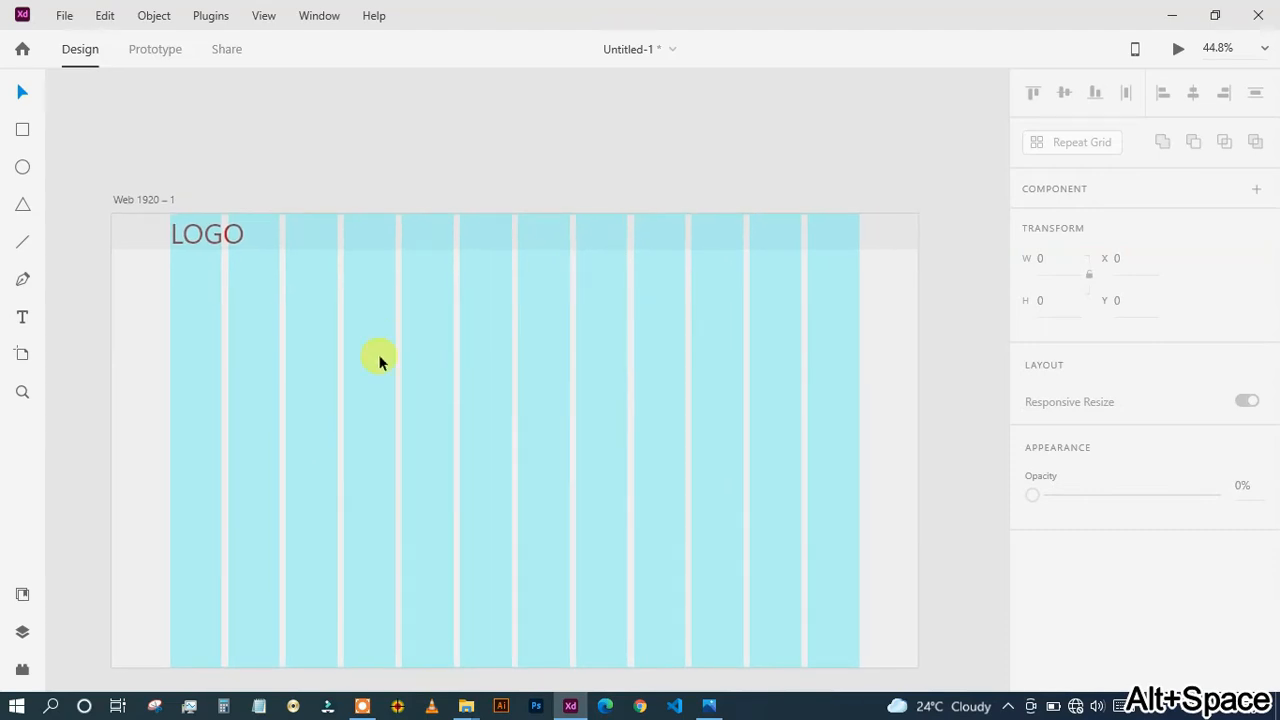
pyautogui.click(22, 317)
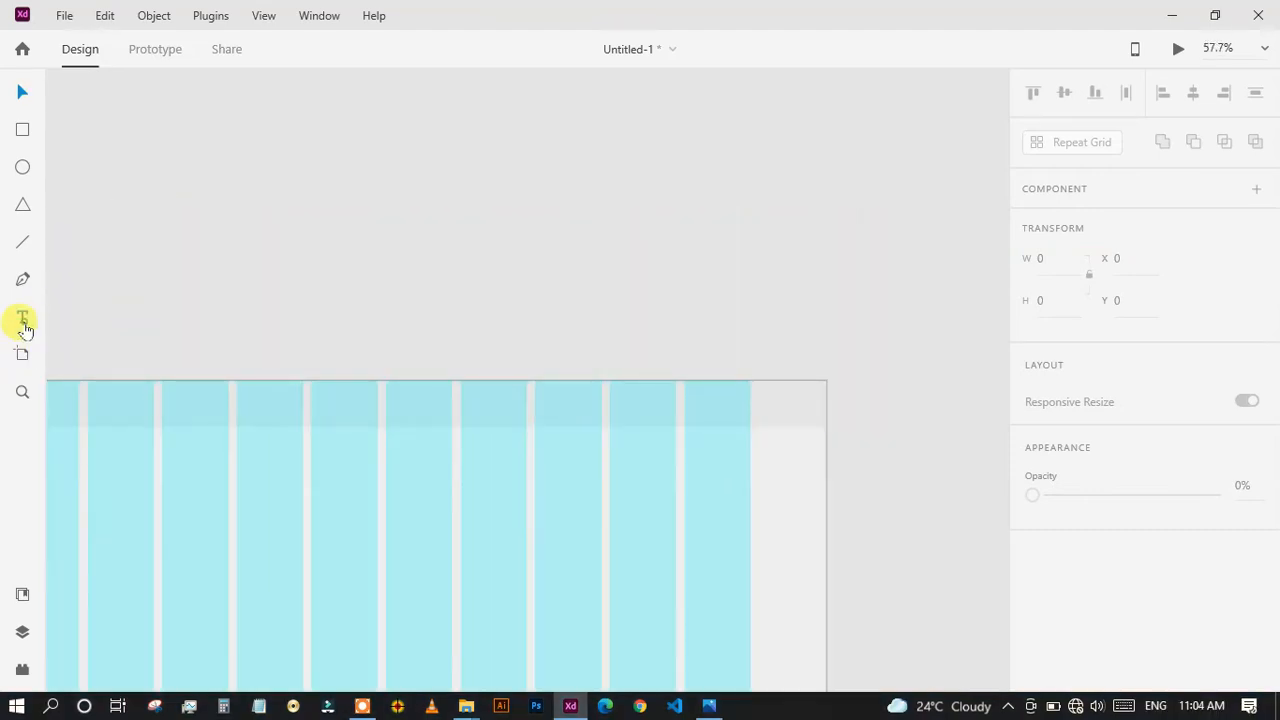
pyautogui.click(483, 449)
pyautogui.write('Home')
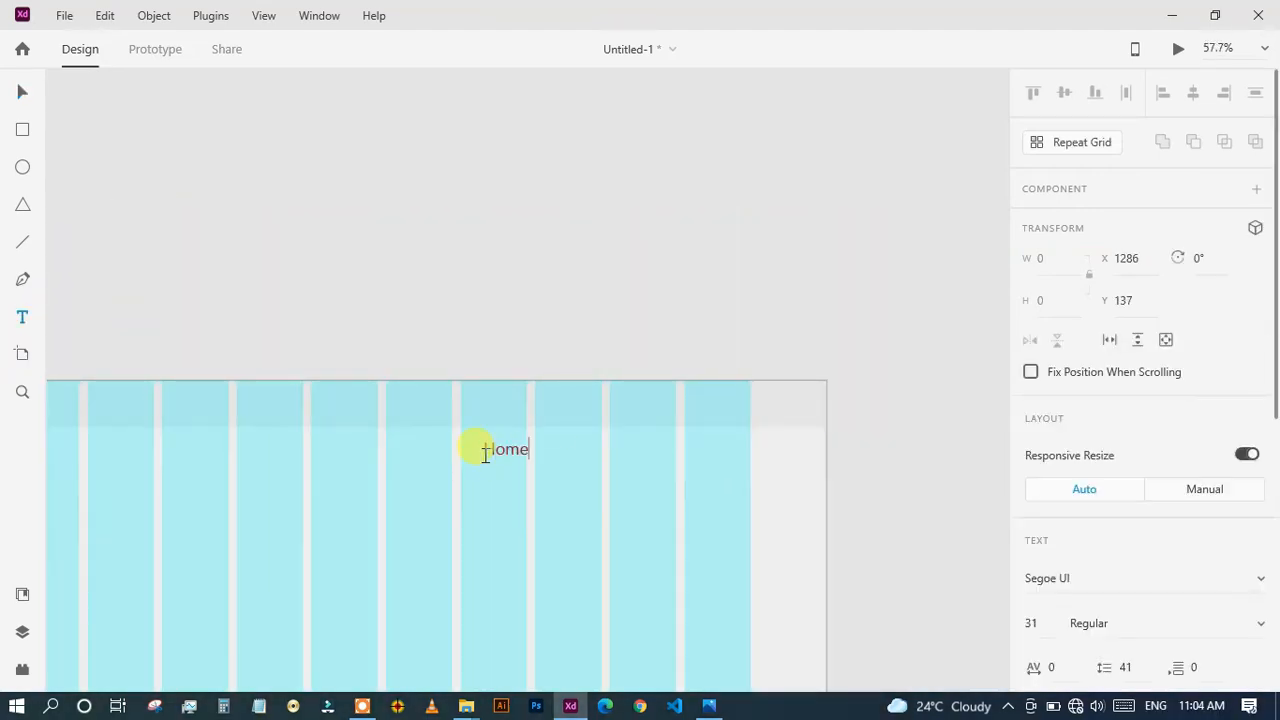
# Move the Home text into the header and place a copy to its right reading "Our Services".
pyautogui.moveTo(500, 434); pyautogui.dragTo(623, 340)
pyautogui.press('Escape')
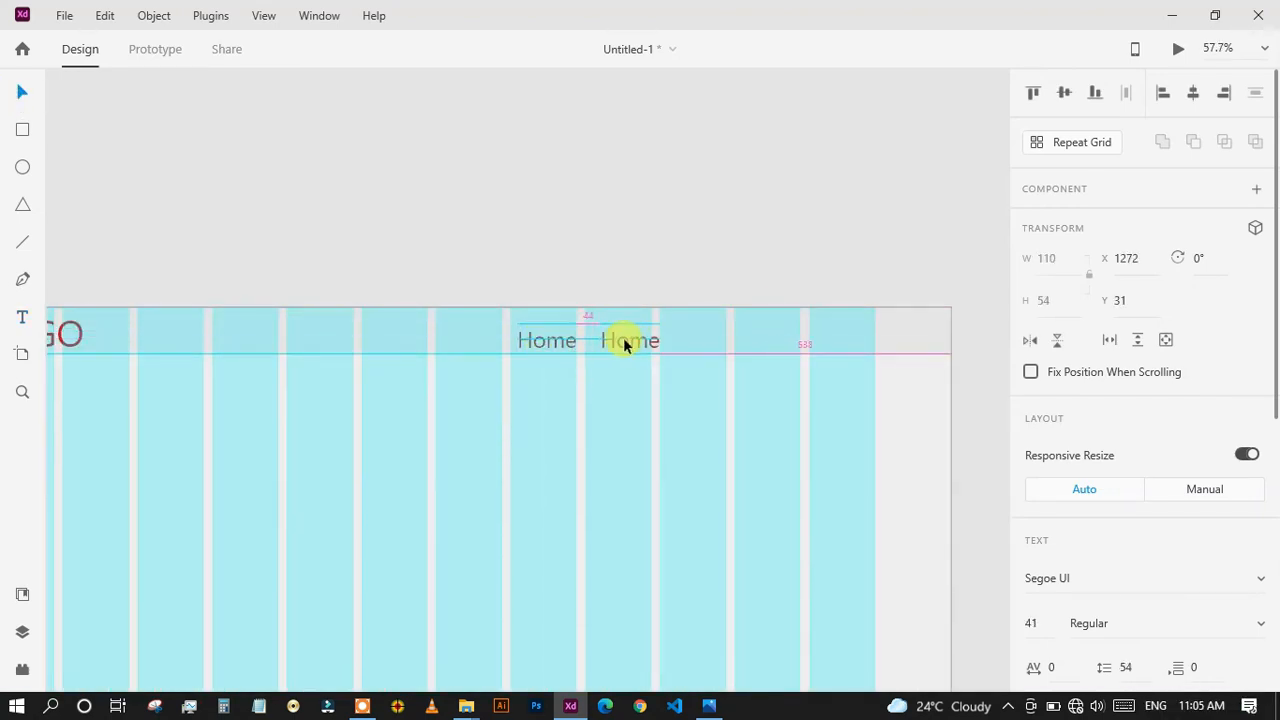
pyautogui.doubleClick(626, 340)
pyautogui.write('Our Services')
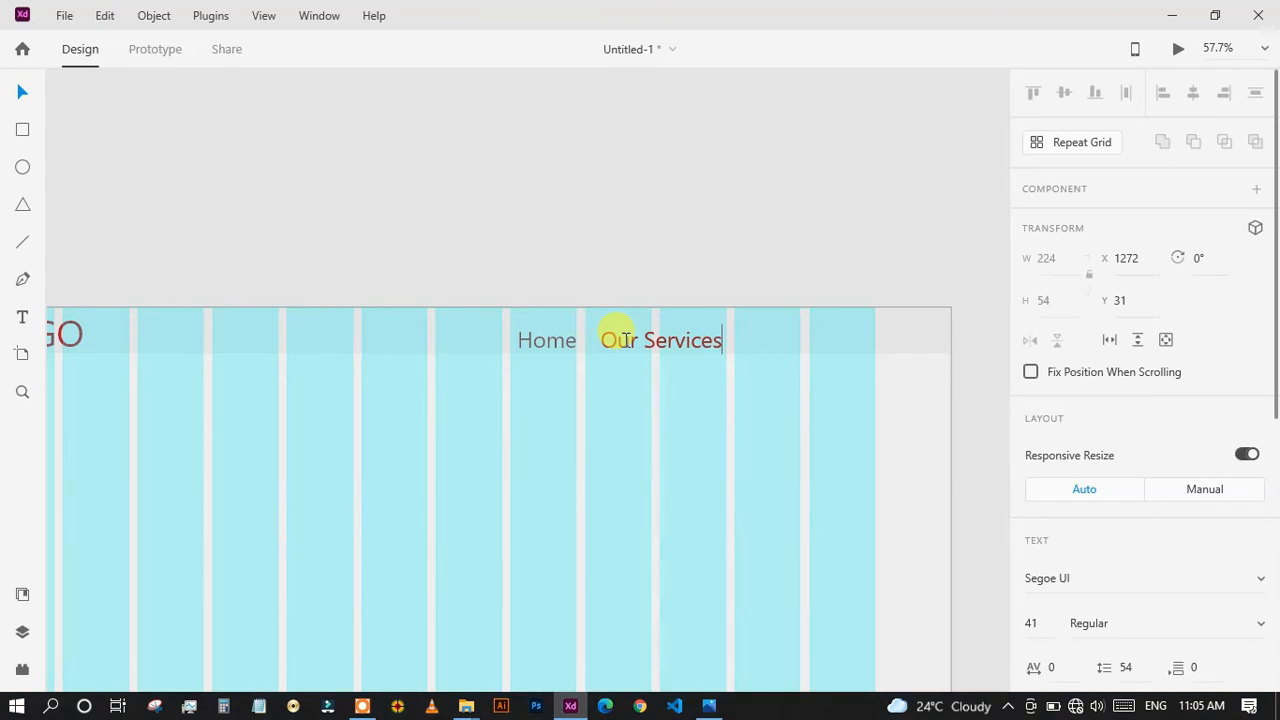
pyautogui.press('Escape')
# Duplicate the navigation text twice more to the right, changing the copies to "Contact" and "About".
pyautogui.moveTo(640, 340); pyautogui.dragTo(781, 338)
pyautogui.doubleClick(783, 340)
pyautogui.write('Contact')
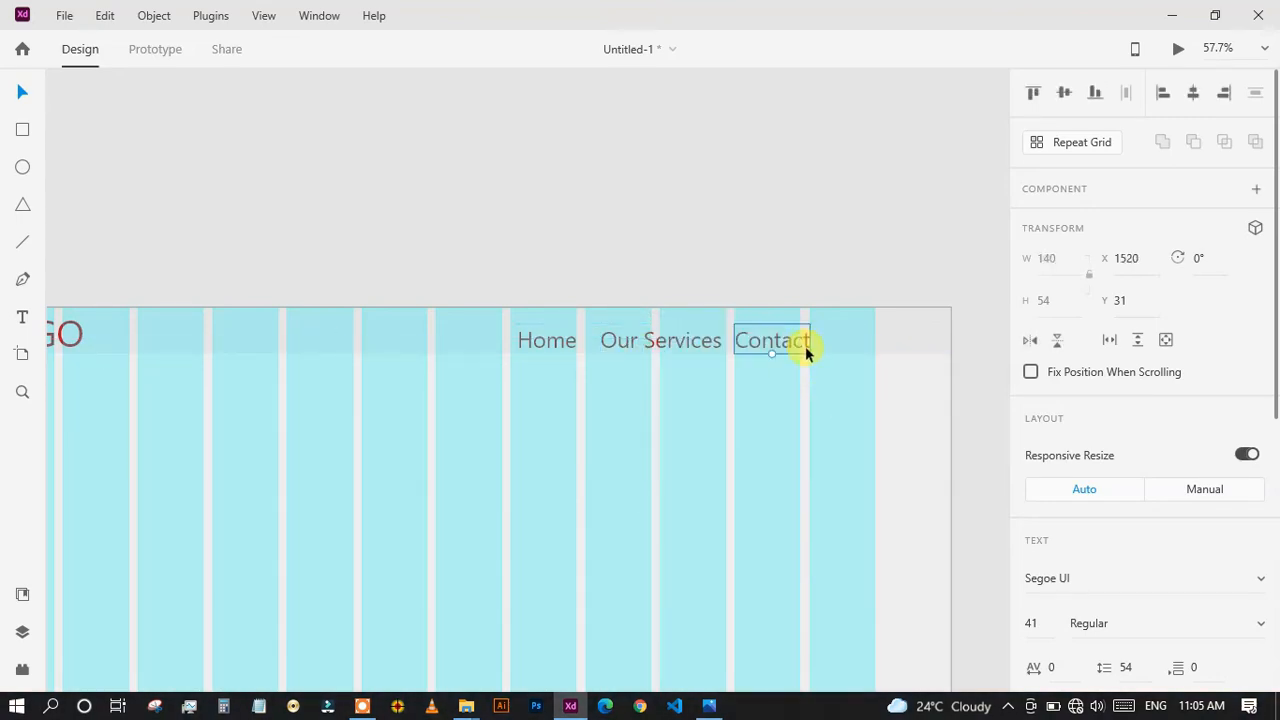
pyautogui.moveTo(836, 341); pyautogui.dragTo(875, 340)
pyautogui.doubleClick(875, 340)
pyautogui.write('About')
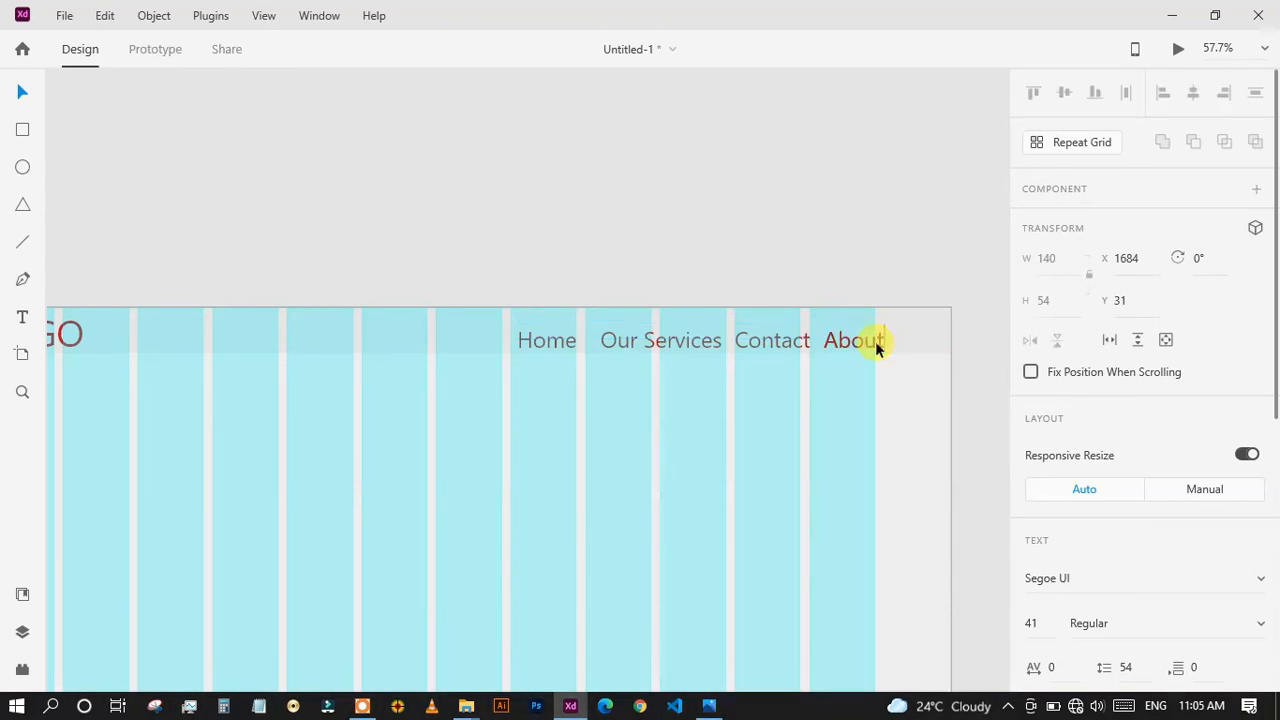
pyautogui.click(920, 388)
# Shift the four navigation texts left so Home starts at X 960, and fill them with dark gray.
pyautogui.moveTo(686, 372); pyautogui.dragTo(466, 338)
pyautogui.keyDown('shift'); pyautogui.click(502, 332); pyautogui.keyUp('shift')
pyautogui.scroll(-5, 1066, 451)
pyautogui.click(1069, 497)
pyautogui.moveTo(909, 463); pyautogui.dragTo(770, 486)
pyautogui.click(625, 425)
# Recolour the Home text with the red #B11722 sampled from the LOGO text.
pyautogui.doubleClick(465, 341)
pyautogui.scroll(-5, 1131, 475)
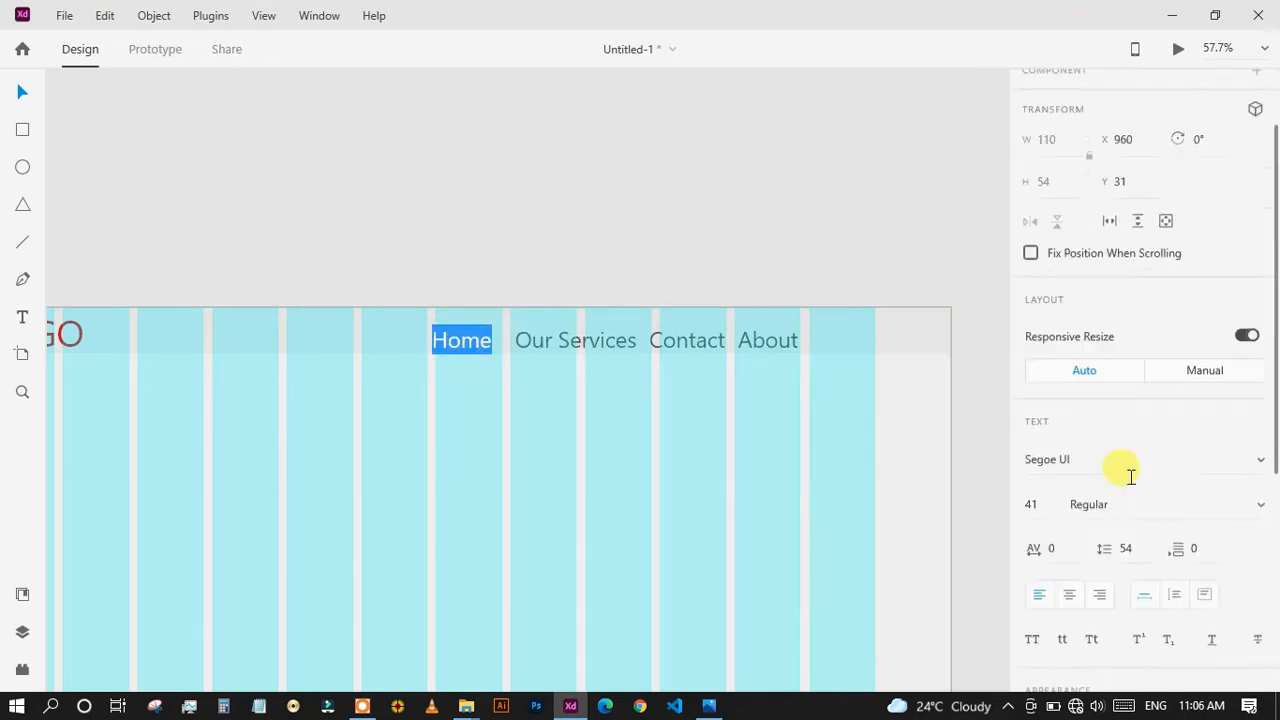
pyautogui.click(1069, 497)
pyautogui.click(1003, 563)
pyautogui.click(63, 337)
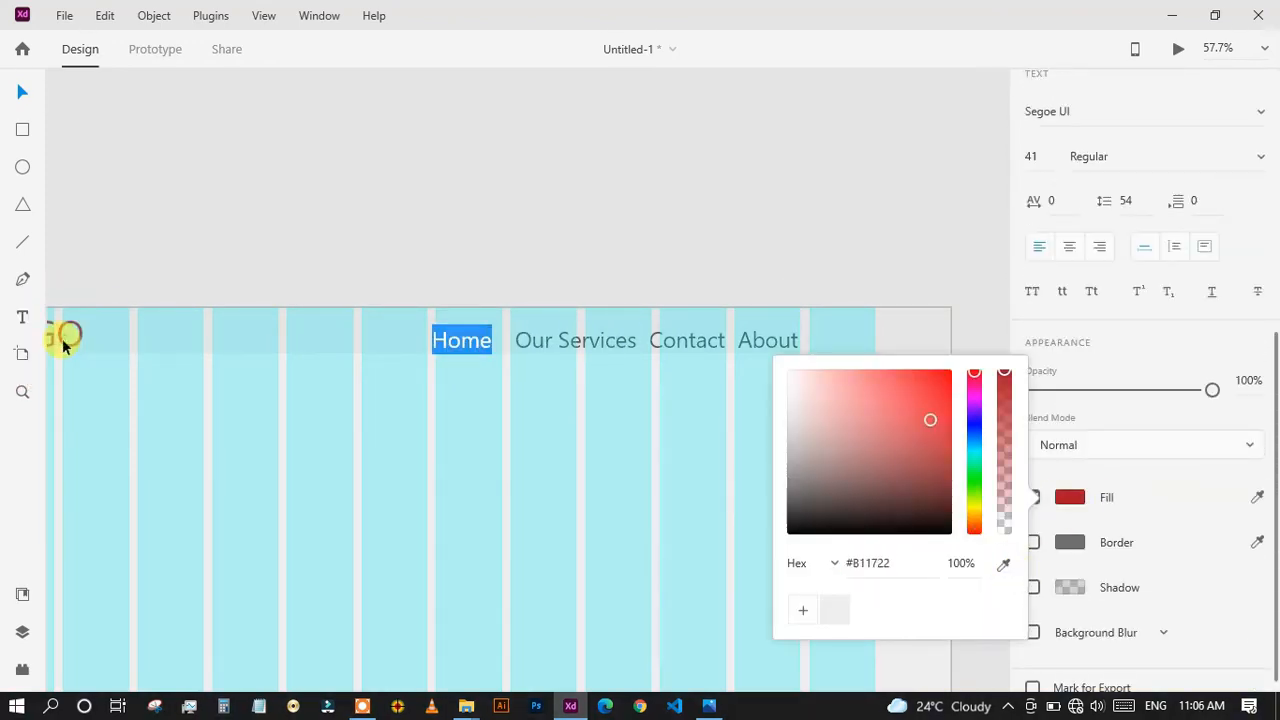
pyautogui.press('Escape')
pyautogui.click(506, 391)
# Draw a line about 102 px long under Home, with a size 3 border in the red sampled from the Home text.
pyautogui.scroll(5, 505, 389)
pyautogui.press('l')
pyautogui.moveTo(134, 243)
pyautogui.mouseDown()
pyautogui.moveTo(376, 246)
pyautogui.moveTo(341, 243)
pyautogui.mouseUp()
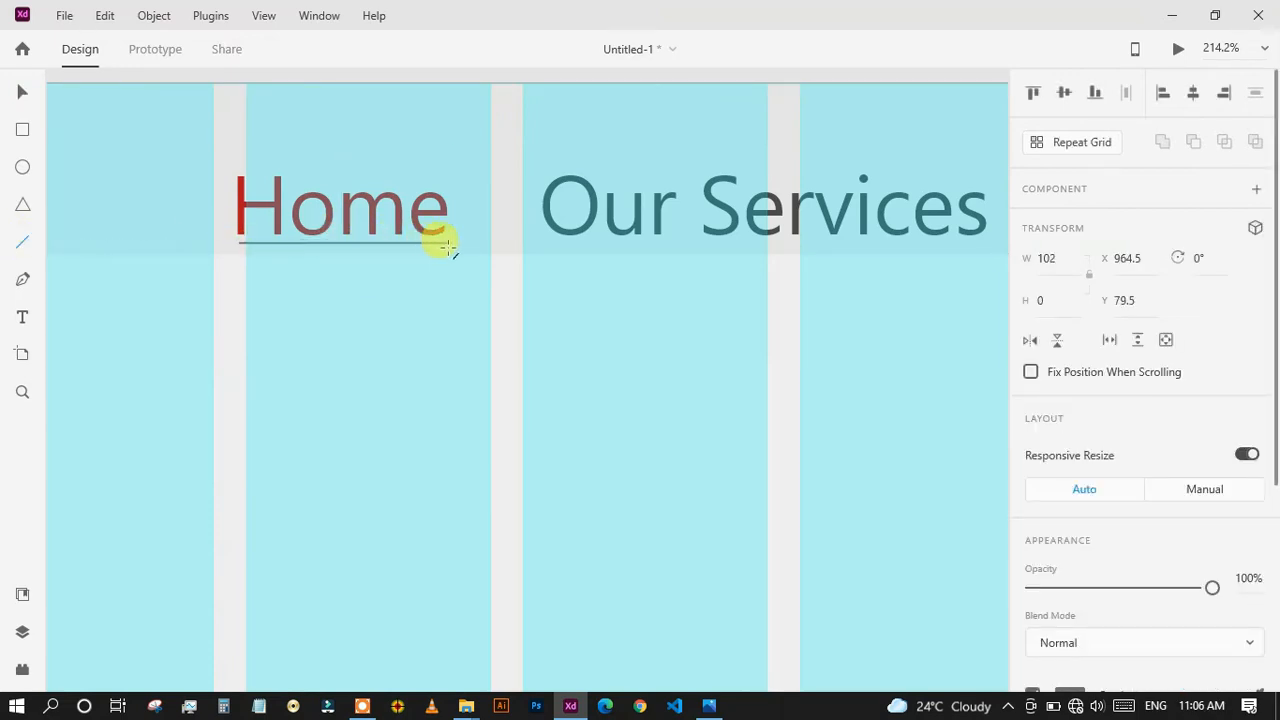
pyautogui.scroll(-3, 1030, 378)
pyautogui.click(1257, 388)
pyautogui.click(238, 218)
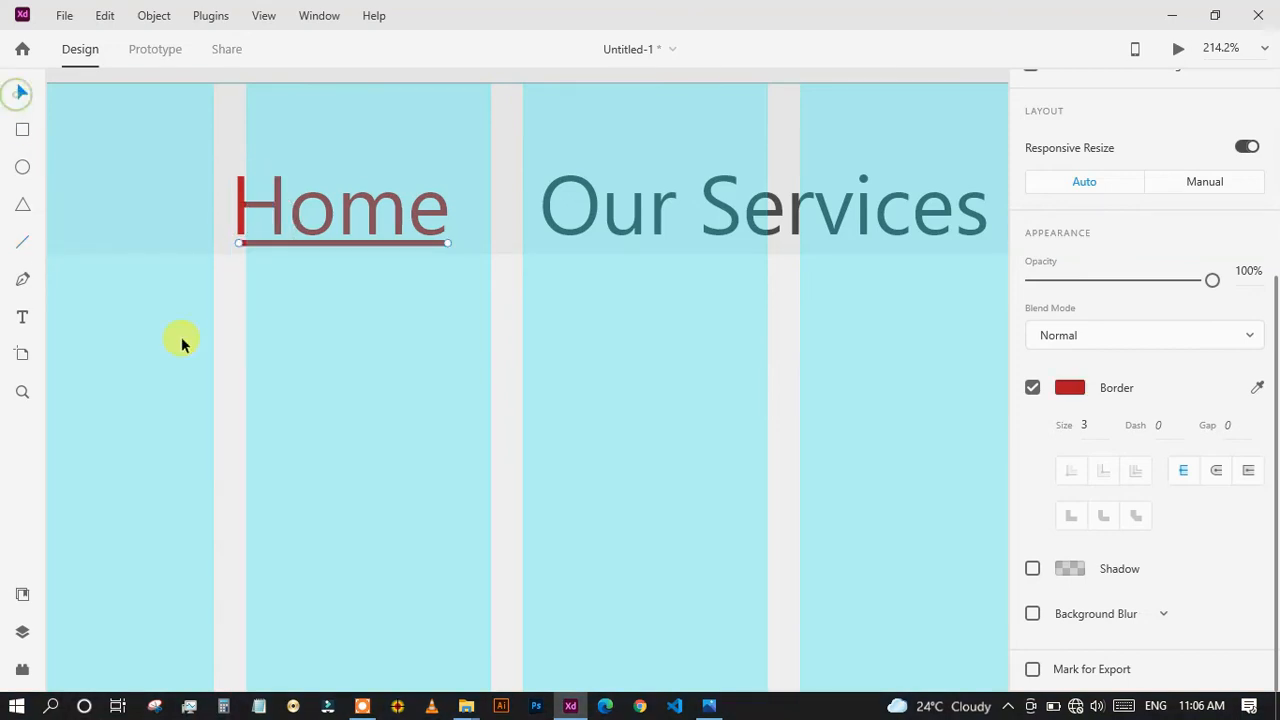
pyautogui.click(229, 322)
pyautogui.click(337, 246)
pyautogui.click(242, 307)
# Hide the layout grid on the artboard.
pyautogui.scroll(-5, 370, 397)
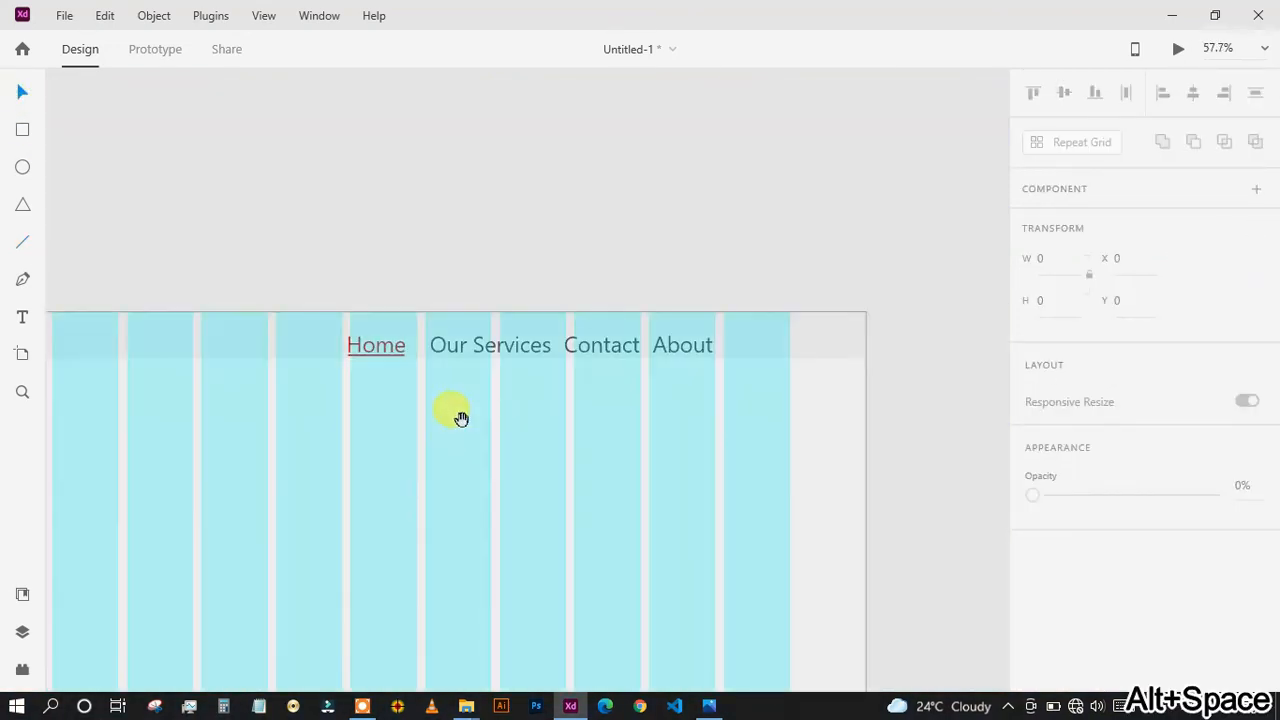
pyautogui.scroll(-3, 460, 418)
pyautogui.click(264, 15)
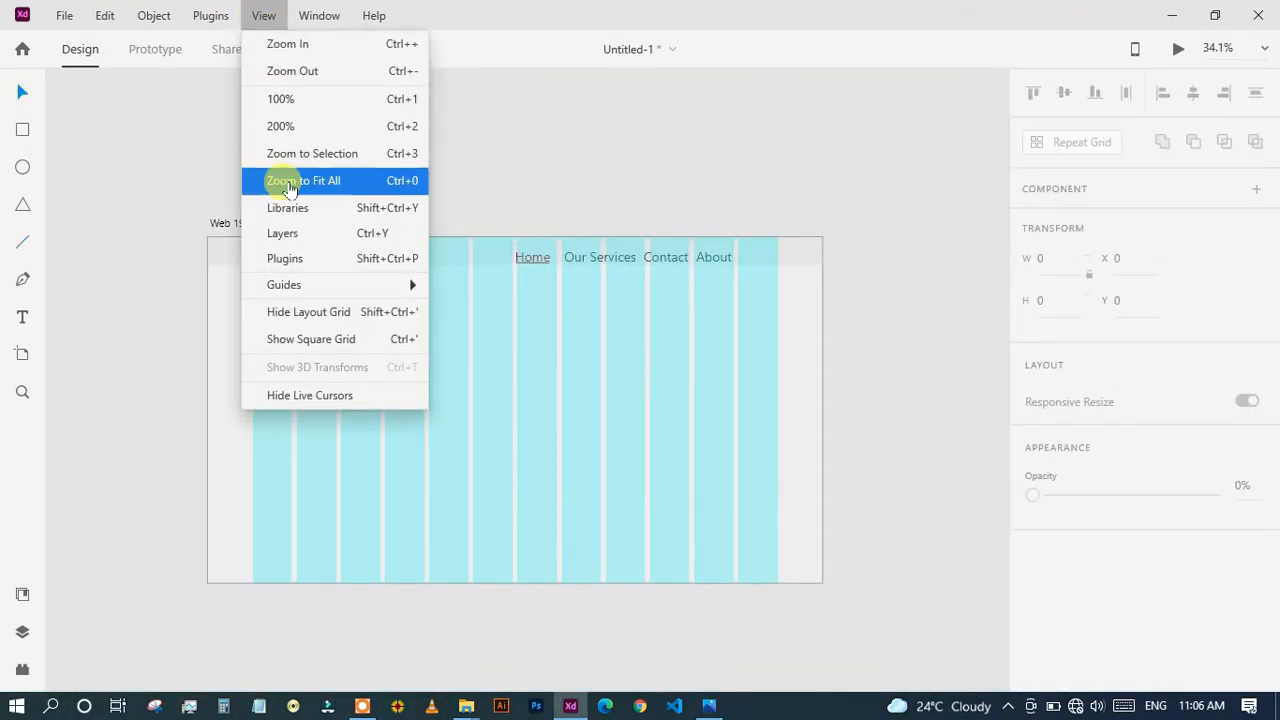
pyautogui.click(353, 311)
# Shrink the LOGO text and centre it vertically in the header bar.
pyautogui.scroll(4, 324, 302)
pyautogui.click(247, 200)
pyautogui.moveTo(224, 221); pyautogui.dragTo(223, 204)
pyautogui.moveTo(219, 183); pyautogui.dragTo(220, 196)
pyautogui.click(400, 345)
# Lock the header bar's background rectangle.
pyautogui.scroll(-5, 442, 376)
pyautogui.moveTo(643, 383); pyautogui.dragTo(625, 305)
pyautogui.scroll(-1, 725, 363)
pyautogui.scroll(2, 682, 358)
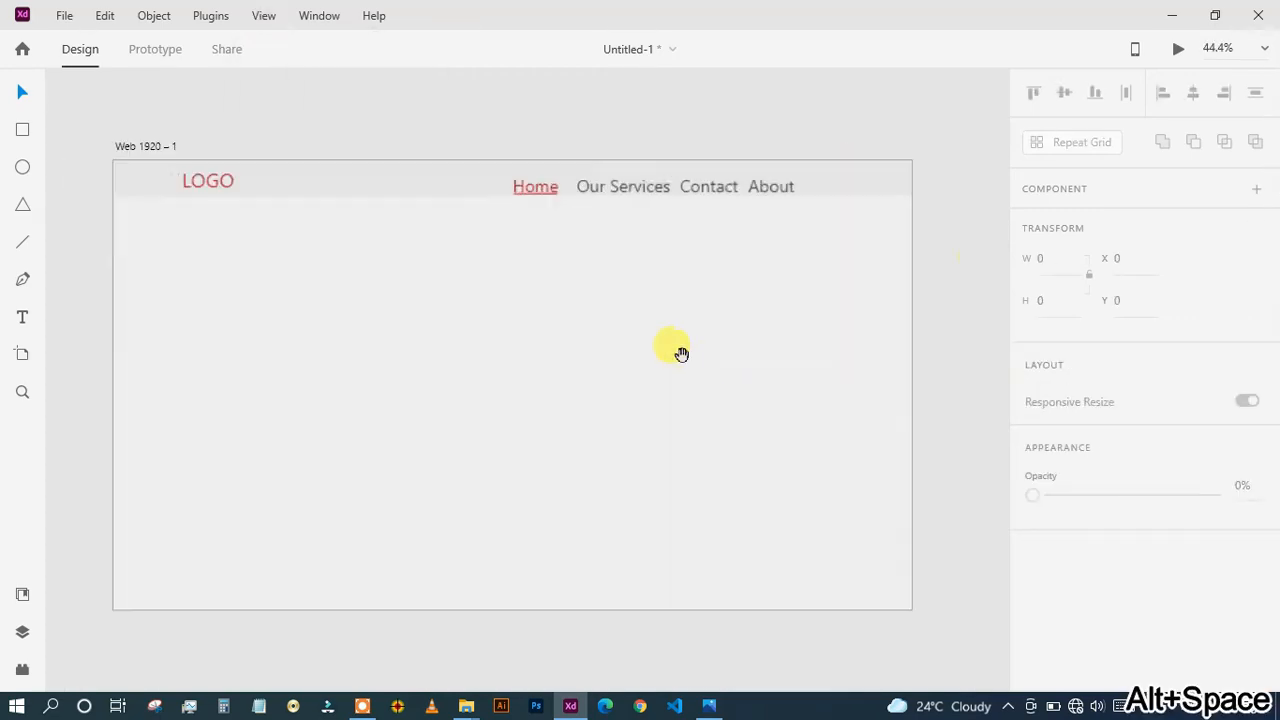
pyautogui.scroll(2, 688, 222)
pyautogui.click(846, 208)
pyautogui.hotkey('ctrl', 'l')
# Move the four navigation texts and Home's underline together to the right and up, level with the LOGO text.
pyautogui.click(560, 300)
pyautogui.moveTo(509, 211); pyautogui.dragTo(749, 209)
pyautogui.hotkey('ctrl', 'z')
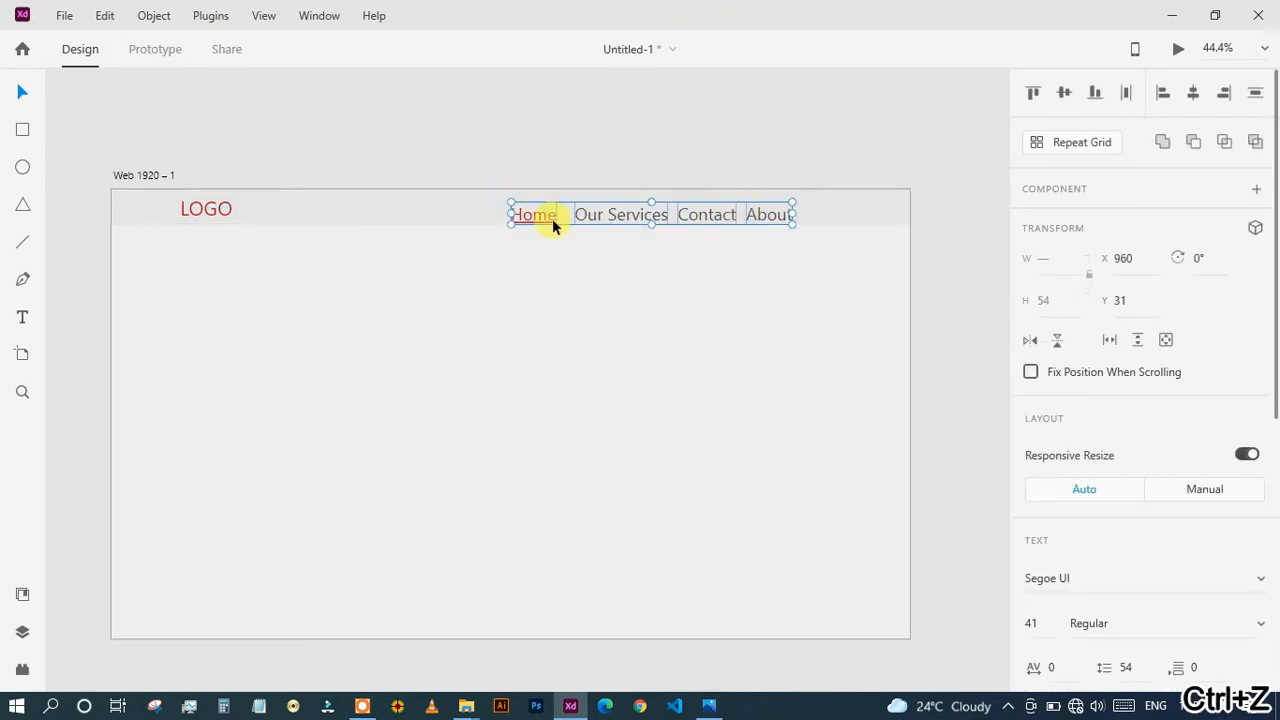
pyautogui.moveTo(652, 219); pyautogui.dragTo(694, 212)
pyautogui.click(549, 308)
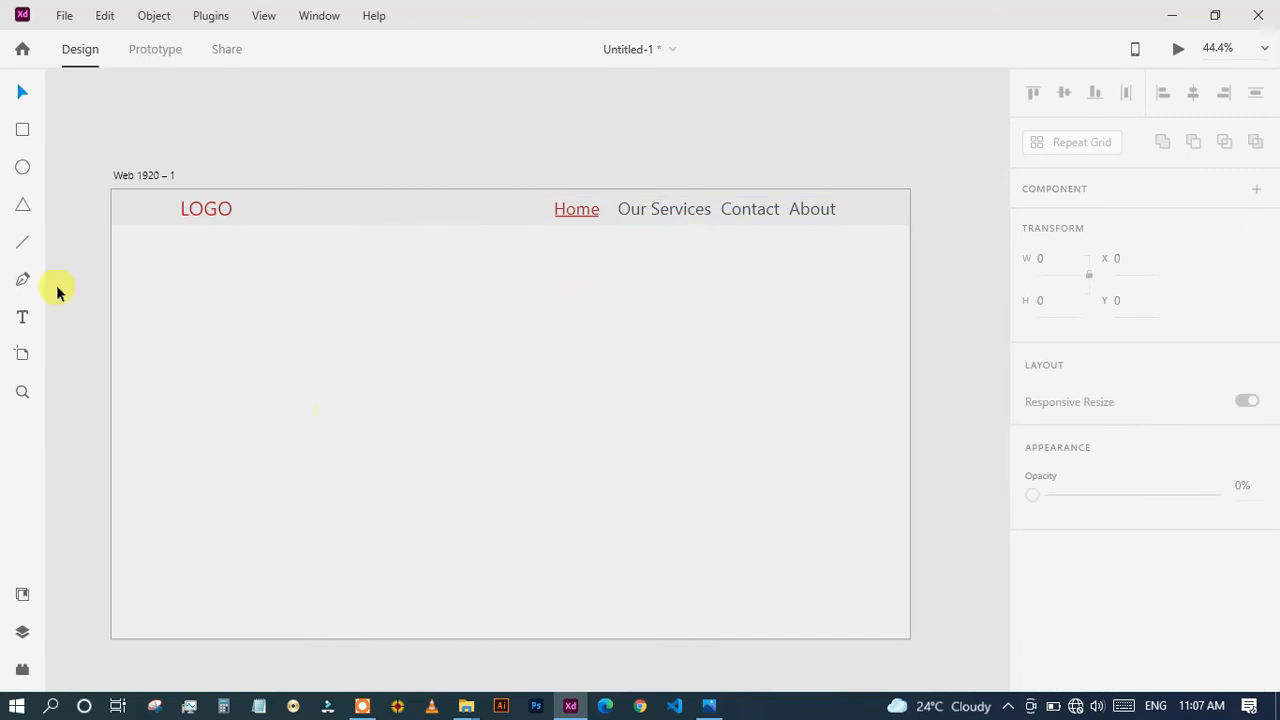
# Draw a rectangle about 1920 by 857 directly below the header and fill it with the saved colour #EFEFEF.
pyautogui.moveTo(127, 246)
pyautogui.mouseDown()
pyautogui.moveTo(509, 421)
pyautogui.moveTo(903, 537)
pyautogui.moveTo(909, 609)
pyautogui.moveTo(909, 581)
pyautogui.mouseUp()
pyautogui.click(22, 600)
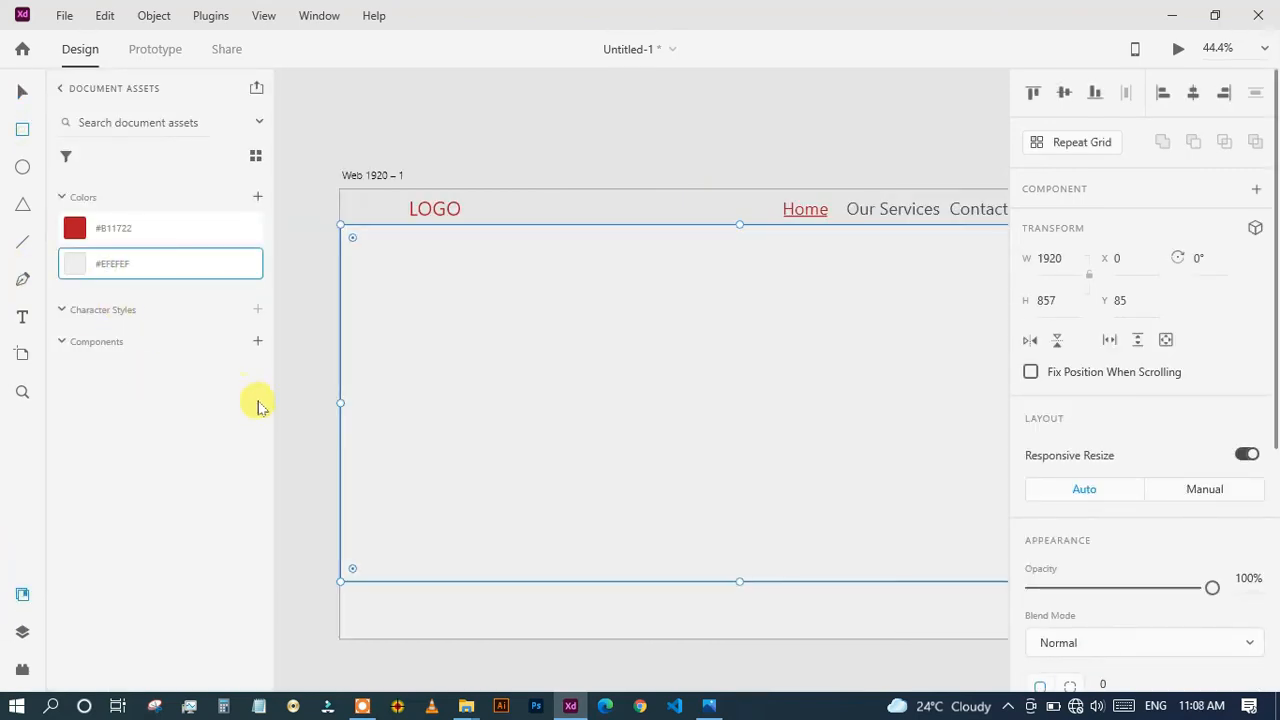
pyautogui.click(8, 588)
pyautogui.press('Escape')
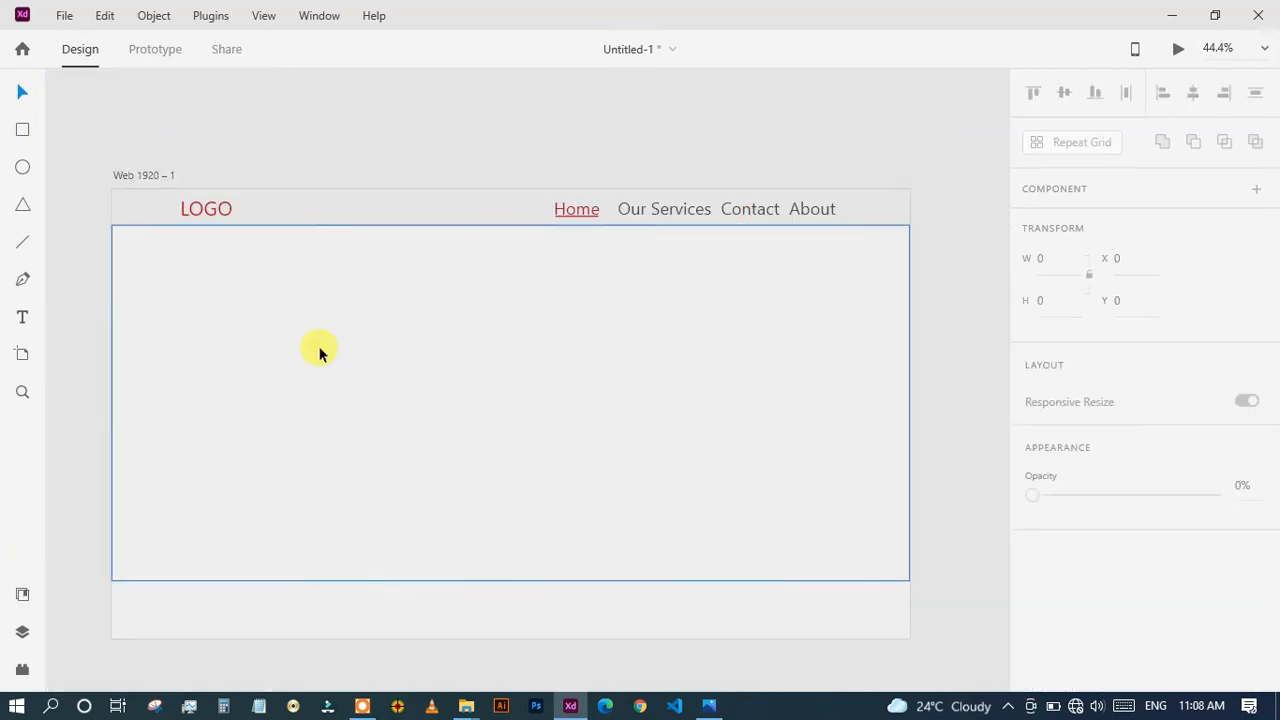
# Add the heading text "The Morning Bites" in the left part of the large rectangle and set its font to Verdana.
pyautogui.click(223, 352)
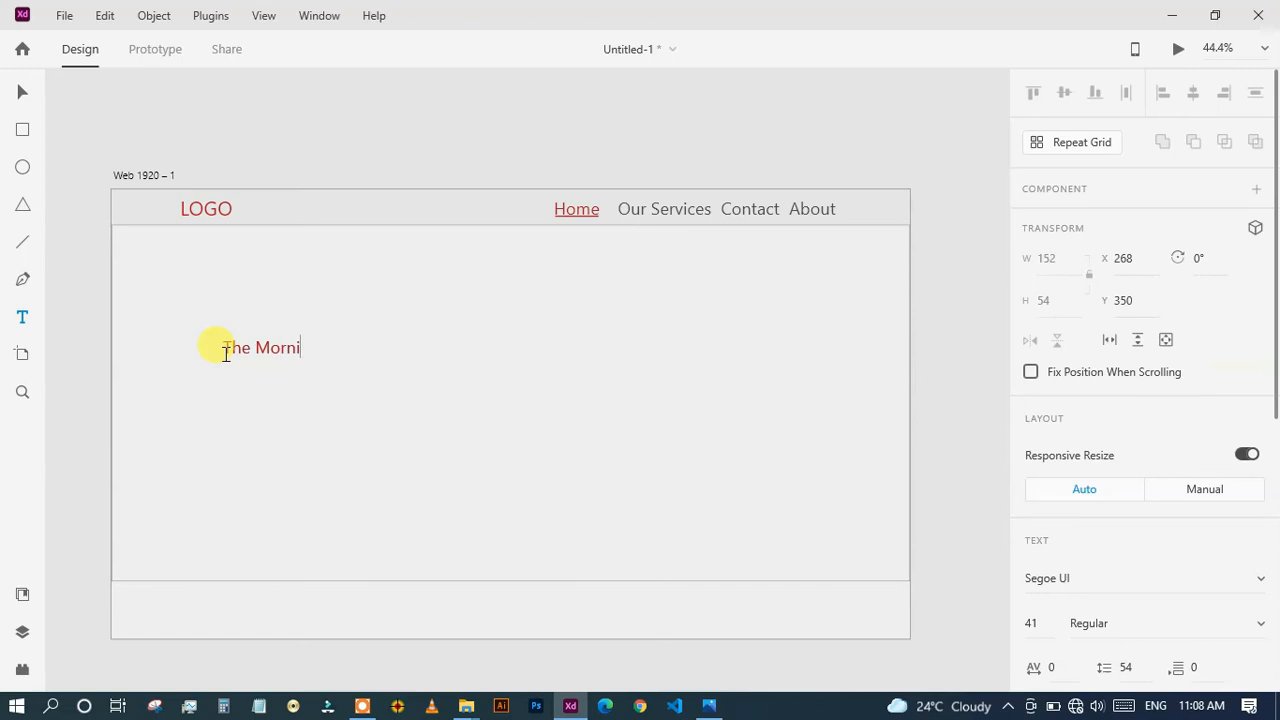
pyautogui.moveTo(361, 349); pyautogui.dragTo(222, 349)
pyautogui.scroll(-3, 1197, 387)
pyautogui.click(1260, 279)
pyautogui.scroll(-10, 1150, 280)
pyautogui.click(1112, 349)
pyautogui.click(1260, 279)
pyautogui.scroll(4, 1086, 426)
pyautogui.click(1083, 327)
# Set the heading's font size to 100 and break the line after "The".
pyautogui.moveTo(1032, 324); pyautogui.dragTo(1026, 70)
pyautogui.click(315, 337)
pyautogui.press('Return')
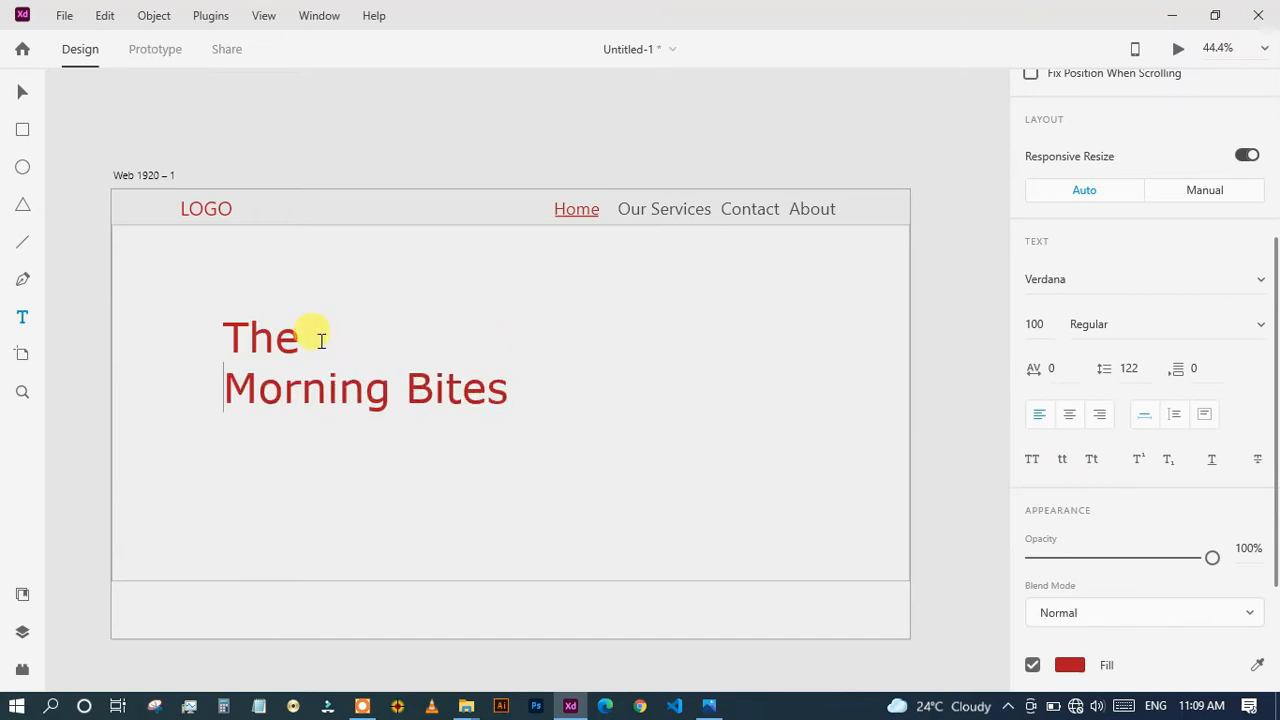
# Set the heading's font weight to Bold and move it down and left to align with the LOGO text.
pyautogui.hotkey('ctrl', 'a')
pyautogui.scroll(1, 1193, 454)
pyautogui.click(1260, 416)
pyautogui.click(1134, 497)
pyautogui.click(457, 460)
pyautogui.hotkey('ctrl', 'z')
pyautogui.click(1260, 417)
pyautogui.click(1134, 497)
pyautogui.click(22, 92)
pyautogui.moveTo(335, 380); pyautogui.dragTo(292, 421)
# Create a text box below the heading and reshape it into a wide single-line box.
pyautogui.click(339, 477)
pyautogui.click(22, 317)
pyautogui.moveTo(264, 486); pyautogui.dragTo(308, 524)
pyautogui.press('Return')
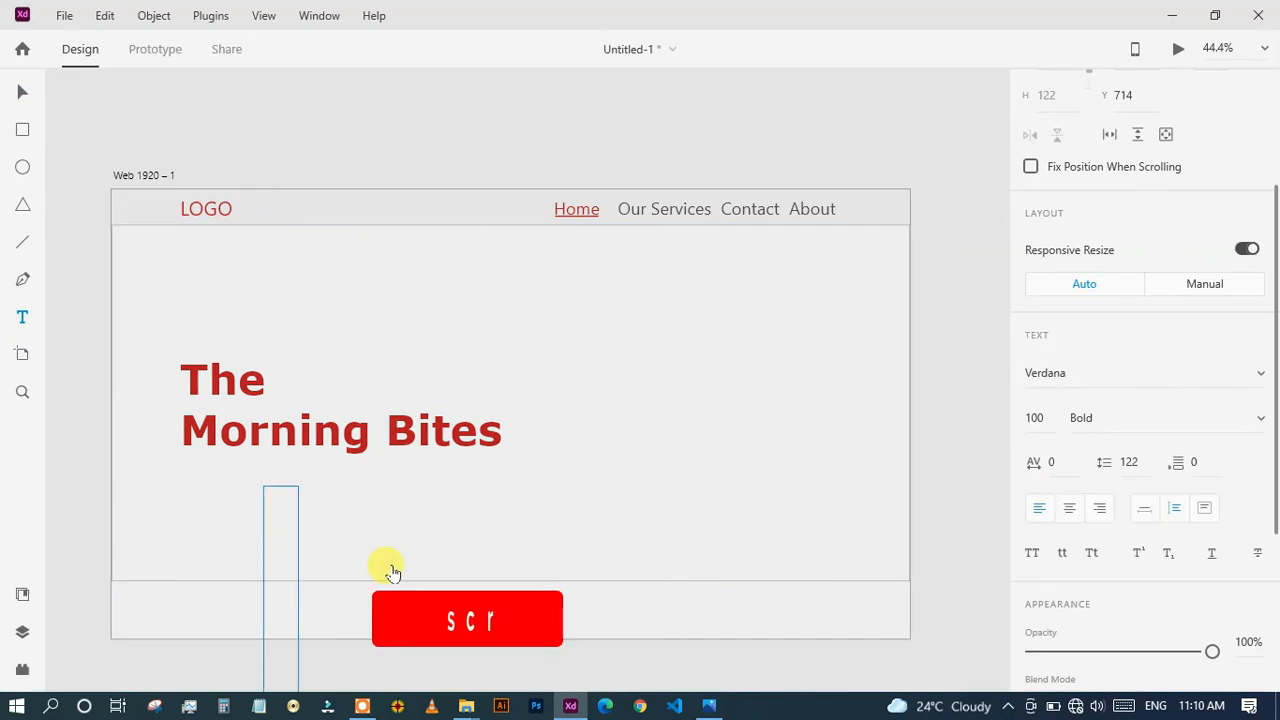
pyautogui.click(33, 98)
pyautogui.moveTo(281, 649); pyautogui.dragTo(305, 377)
pyautogui.moveTo(323, 545); pyautogui.dragTo(711, 490)
pyautogui.moveTo(502, 249); pyautogui.dragTo(394, 489)
# Align the new text box with the heading's left edge and enter "Delicius Food For Every One" at size 35.
pyautogui.doubleClick(394, 486)
pyautogui.press('BackSpace')
pyautogui.moveTo(498, 480); pyautogui.dragTo(182, 480)
pyautogui.moveTo(1036, 418)
pyautogui.mouseDown()
pyautogui.moveTo(1055, 680)
pyautogui.moveTo(1059, 460)
pyautogui.moveTo(1042, 440)
pyautogui.mouseUp()
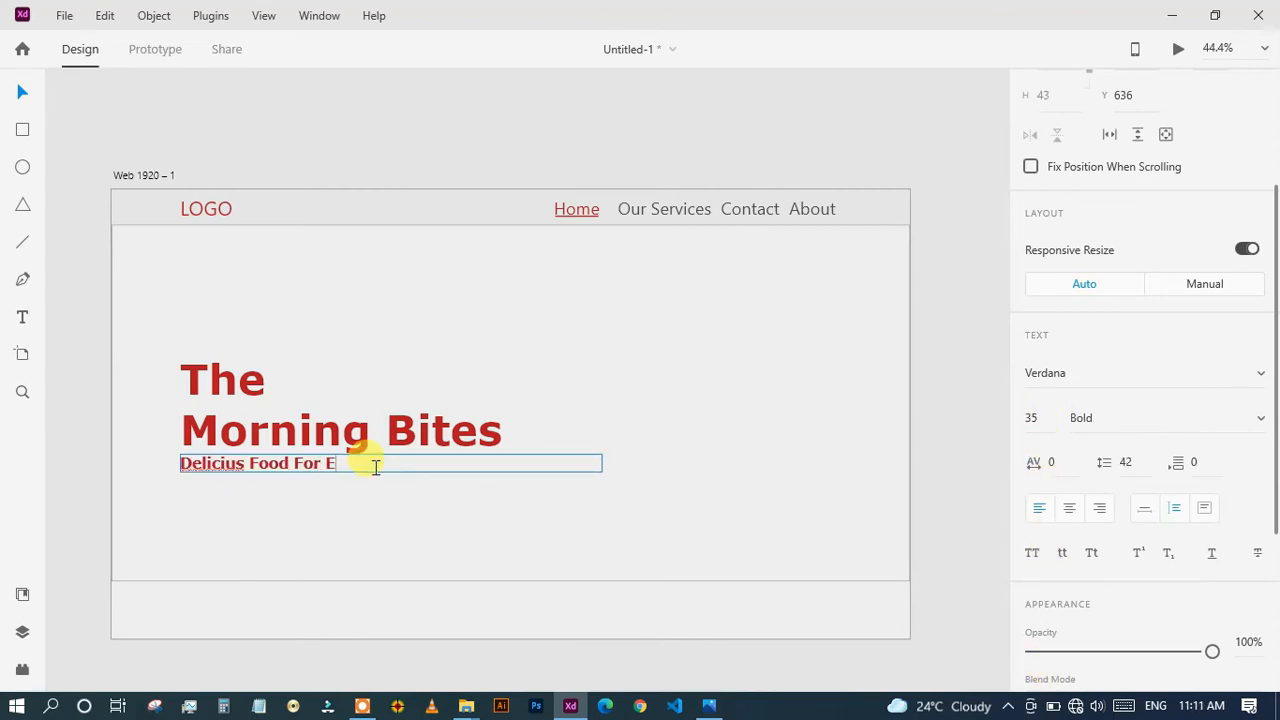
# Colour the tagline black and fit its text box to about 581 wide just below the heading.
pyautogui.hotkey('ctrl', 'a')
pyautogui.scroll(-3, 1238, 488)
pyautogui.click(1068, 478)
pyautogui.click(776, 550)
pyautogui.moveTo(602, 463); pyautogui.dragTo(428, 464)
pyautogui.moveTo(314, 461); pyautogui.dragTo(314, 466)
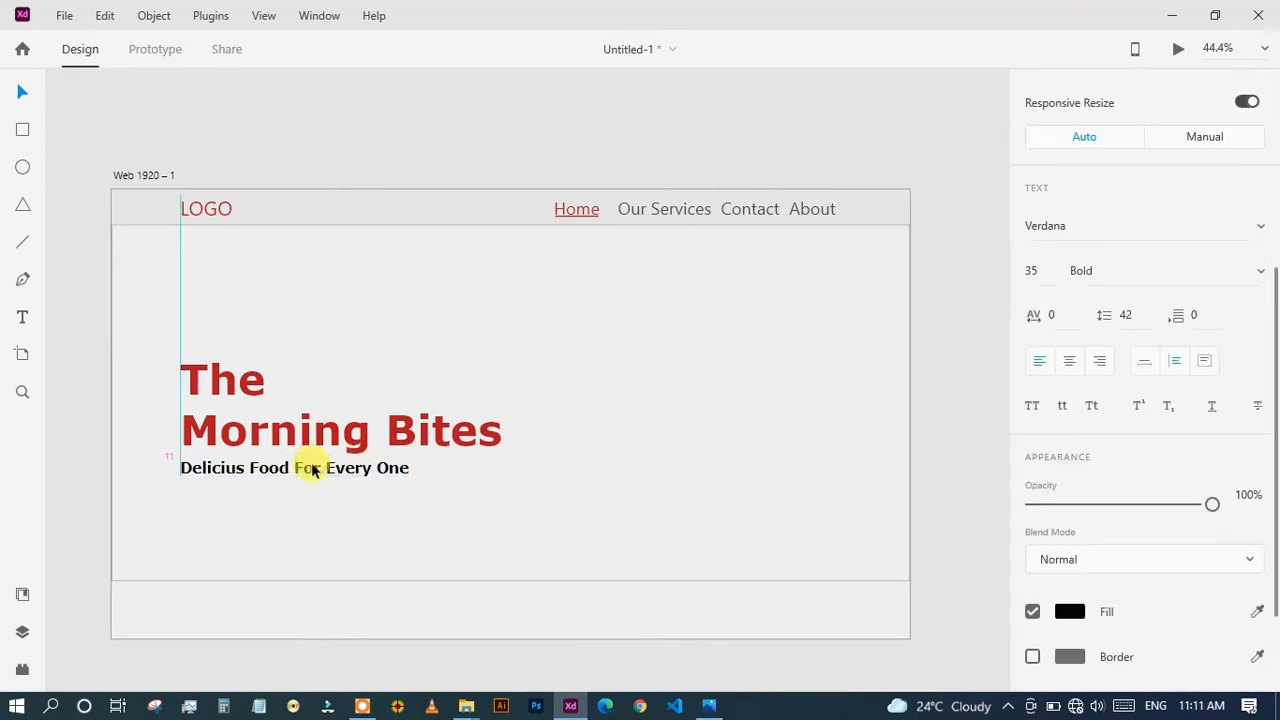
# Draw a button rectangle below the tagline and fully round its corners with a radius of 64.
pyautogui.click(290, 525)
pyautogui.click(22, 129)
pyautogui.moveTo(232, 504)
pyautogui.mouseDown()
pyautogui.moveTo(399, 550)
pyautogui.moveTo(389, 529)
pyautogui.mouseUp()
pyautogui.press('v')
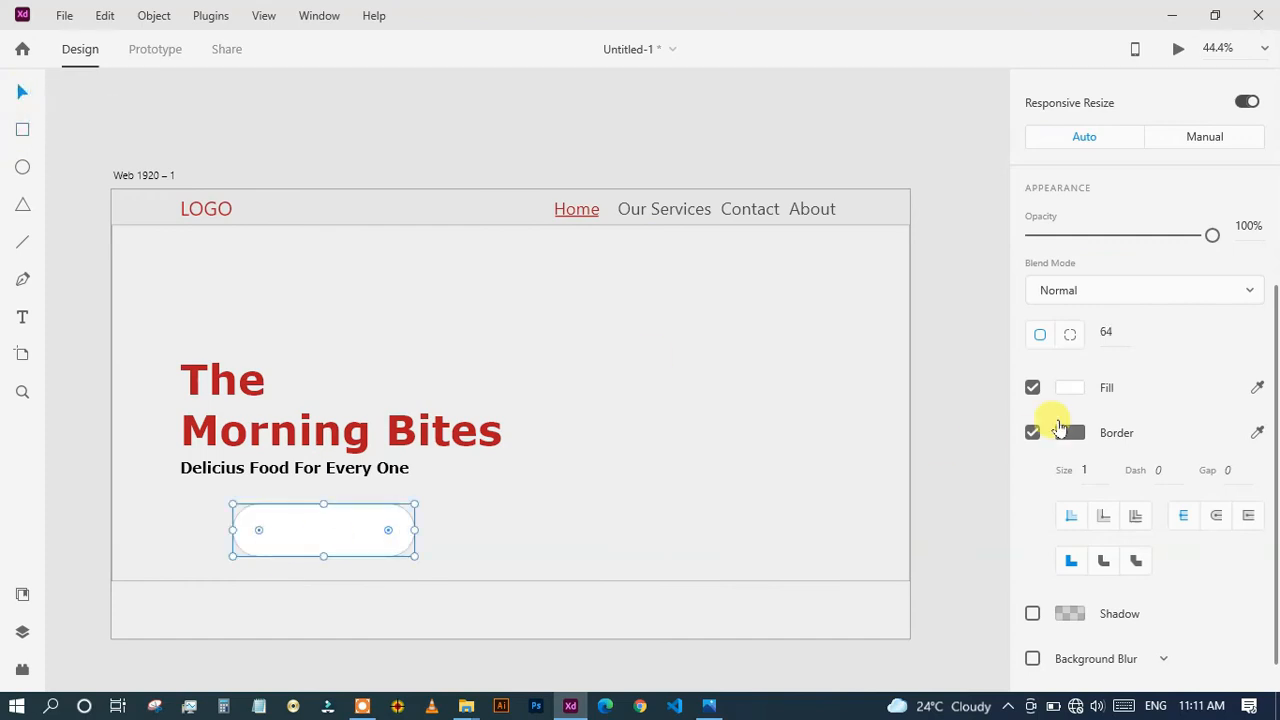
# Remove the button shape's border and fill it with the heading's red.
pyautogui.click(1032, 432)
pyautogui.click(1069, 478)
pyautogui.click(963, 560)
pyautogui.click(400, 429)
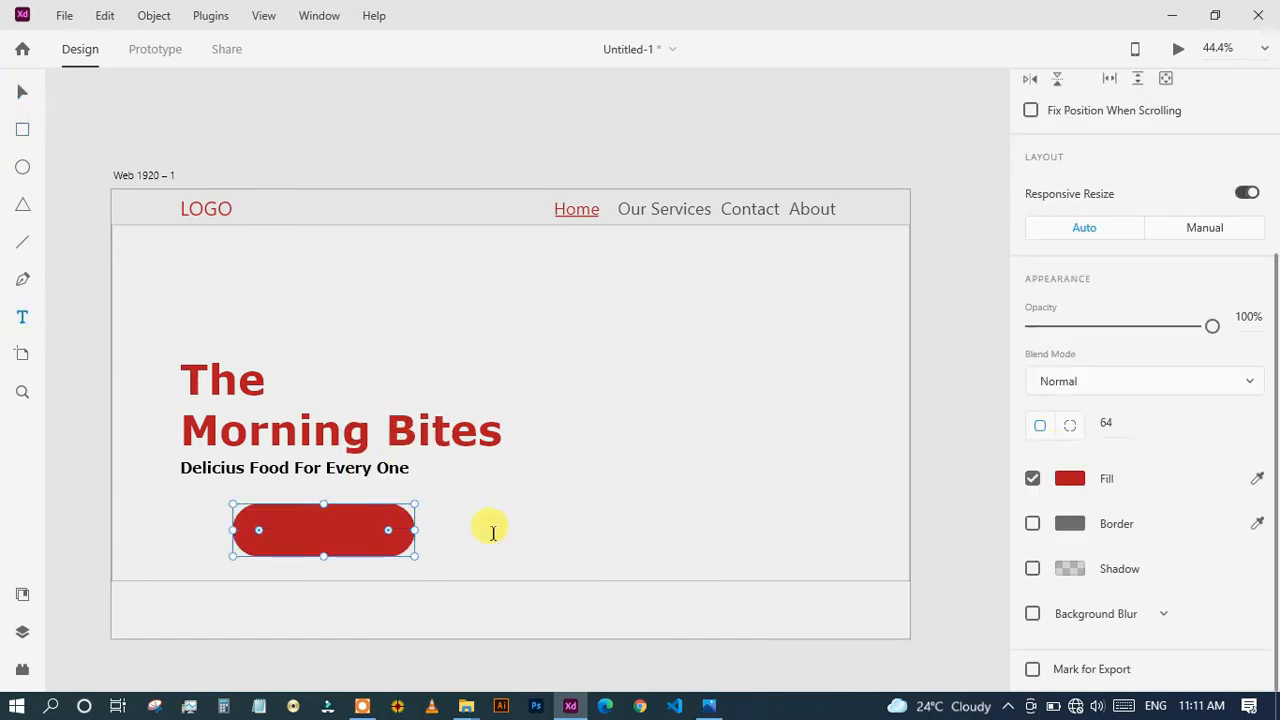
# Add the text "Order Now" beside the button shape and give it a regular serif font.
pyautogui.click(495, 533)
pyautogui.press('Escape')
pyautogui.click(1259, 319)
pyautogui.click(1164, 299)
pyautogui.click(1260, 318)
pyautogui.click(1096, 283)
# Place the "Order Now" text on the button and colour it white.
pyautogui.moveTo(527, 533); pyautogui.dragTo(323, 548)
pyautogui.hotkey('ctrl', 'z')
pyautogui.scroll(-4, 1108, 486)
pyautogui.click(1069, 478)
pyautogui.click(778, 340)
pyautogui.click(423, 300)
# Move the heading, the tagline and the Order Now button higher in the hero section.
pyautogui.click(80, 270)
pyautogui.moveTo(246, 395); pyautogui.dragTo(246, 362)
pyautogui.moveTo(251, 470)
pyautogui.mouseDown()
pyautogui.moveTo(257, 442)
pyautogui.moveTo(331, 555)
pyautogui.moveTo(384, 518)
pyautogui.mouseUp()
pyautogui.click(500, 485)
pyautogui.hotkey('ctrl', 'l')
pyautogui.rightClick(316, 545)
pyautogui.click(390, 290)
pyautogui.click(467, 521)
# Draw a tall rectangle at the right side of the hero section, narrow it from its left edge and fill it with the button's red.
pyautogui.press('r')
pyautogui.moveTo(638, 244); pyautogui.dragTo(895, 569)
pyautogui.moveTo(753, 405); pyautogui.dragTo(756, 400)
pyautogui.moveTo(641, 403); pyautogui.dragTo(696, 402)
pyautogui.scroll(-3, 1120, 487)
pyautogui.click(1257, 460)
pyautogui.click(288, 512)
# Draw a circle about 570 by 570 centred on the red rectangle's left edge and fill it with the pasta picture from File Explorer.
pyautogui.press('e')
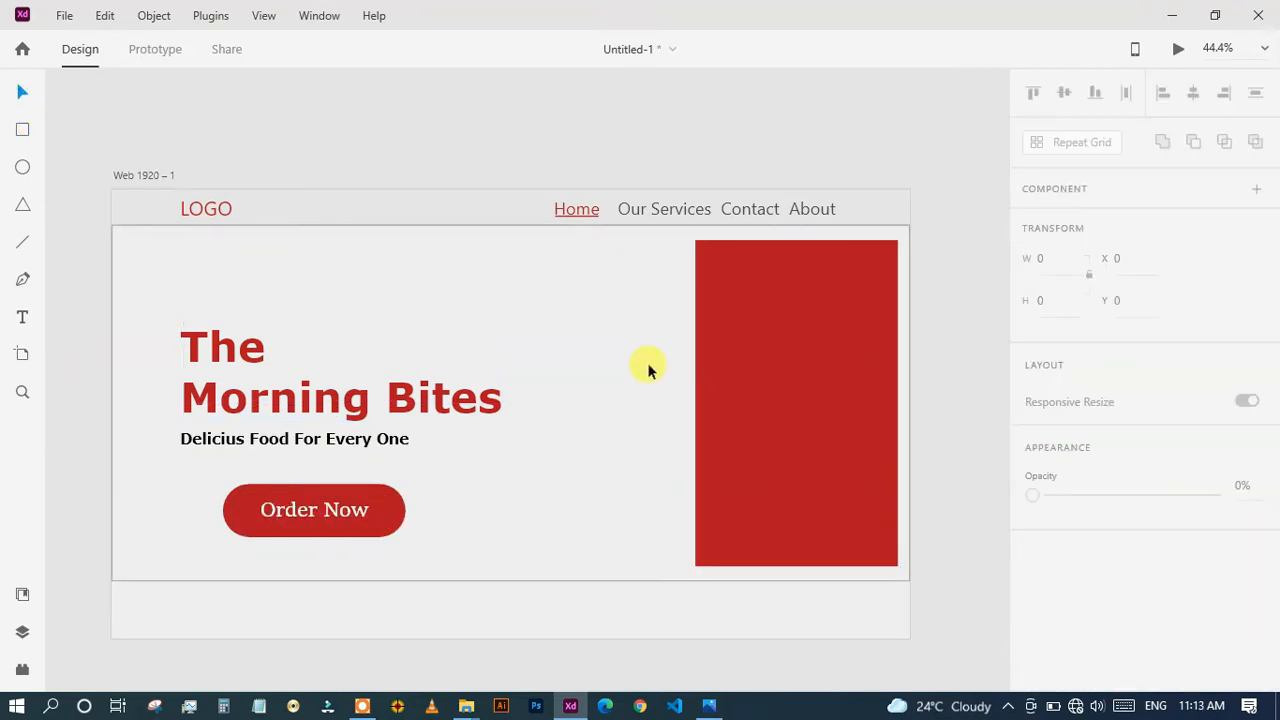
pyautogui.moveTo(697, 402); pyautogui.dragTo(811, 557)
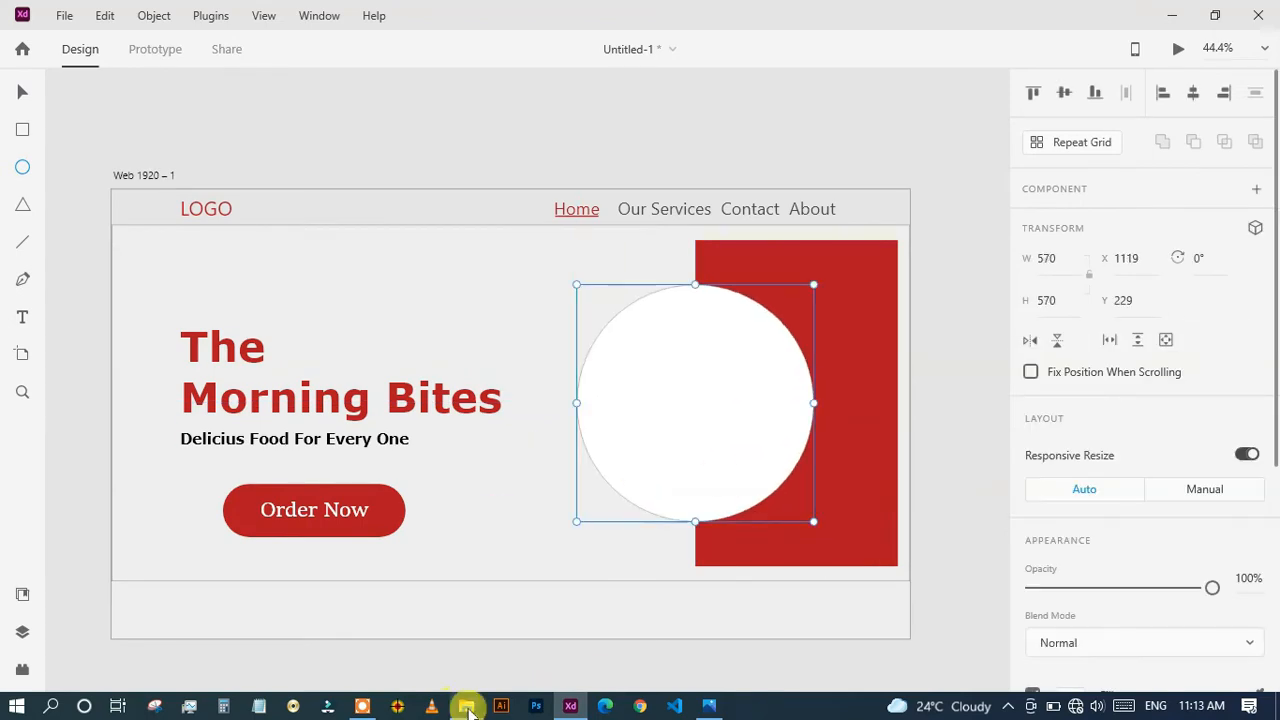
pyautogui.click(466, 705)
pyautogui.moveTo(666, 380)
pyautogui.mouseDown()
pyautogui.moveTo(512, 545)
pyautogui.moveTo(690, 418)
pyautogui.mouseUp()
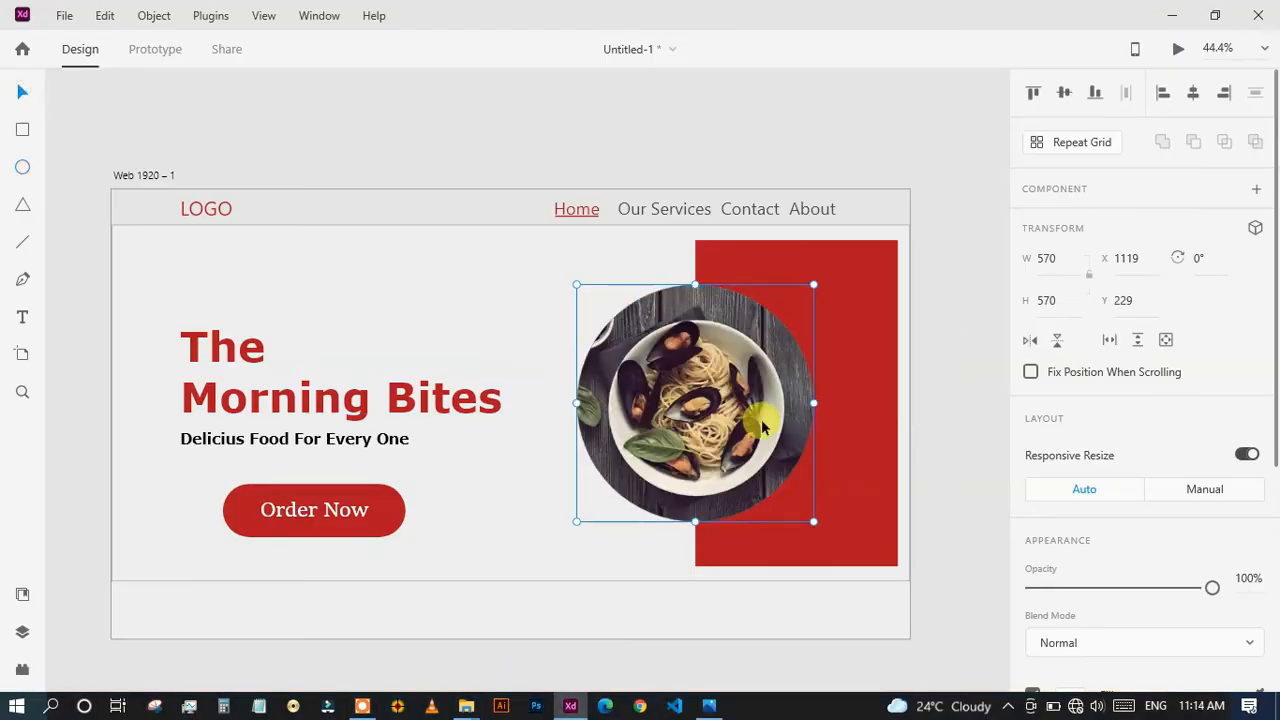
pyautogui.doubleClick(705, 398)
pyautogui.click(500, 380)
# Extend the artboard downward to leave empty space below the hero section.
pyautogui.scroll(-1, 500, 380)
pyautogui.click(521, 592)
pyautogui.scroll(-1, 522, 597)
pyautogui.moveTo(522, 600); pyautogui.dragTo(522, 688)
pyautogui.scroll(5, 520, 523)
pyautogui.scroll(1, 520, 523)
pyautogui.click(490, 440)
pyautogui.scroll(2, 526, 541)
# Fill the header bar with the red sampled from the tall hero rectangle.
pyautogui.click(479, 181)
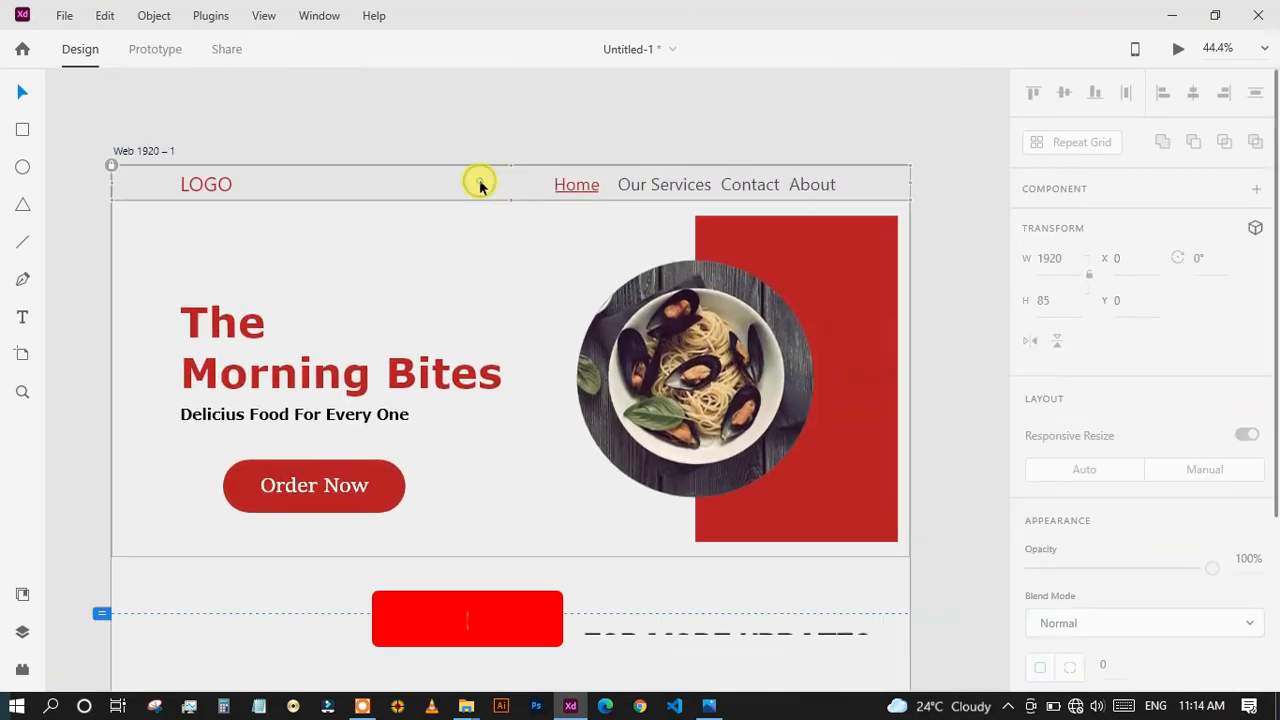
pyautogui.scroll(-3, 1043, 434)
pyautogui.click(1069, 479)
pyautogui.click(799, 512)
pyautogui.moveTo(799, 512); pyautogui.dragTo(951, 420)
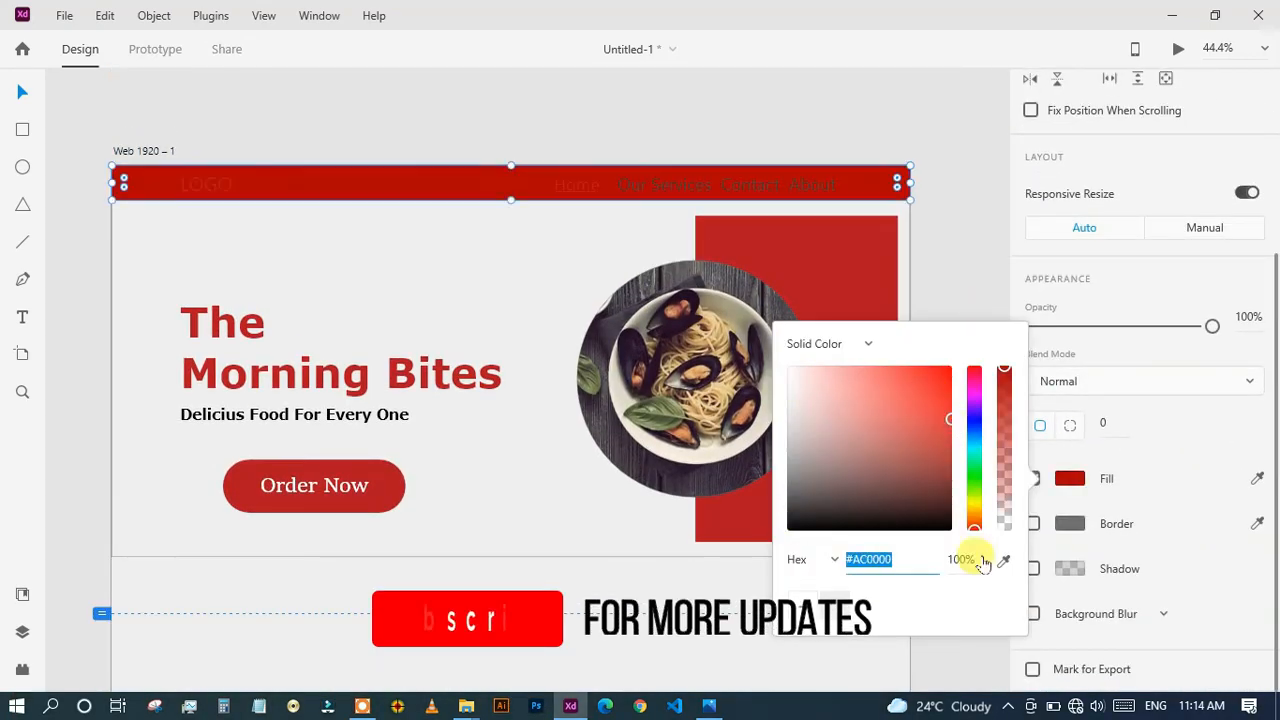
pyautogui.click(1003, 561)
pyautogui.click(850, 280)
pyautogui.click(354, 232)
pyautogui.click(388, 184)
# Enter the text "LOGO" at the left end of the header bar and colour it white.
pyautogui.press('t')
pyautogui.click(182, 190)
pyautogui.write('LOGO')
pyautogui.scroll(-1, 614, 240)
# Recolour the header's navigation texts, with Home in yellow and the other items in white.
pyautogui.scroll(-3, 1100, 440)
pyautogui.click(1069, 497)
pyautogui.moveTo(789, 460); pyautogui.dragTo(772, 368)
pyautogui.click(501, 275)
pyautogui.click(591, 174)
# Draw a horizontal line about 104 px wide beneath Home in the header and centre it under the word.
pyautogui.scroll(-3, 1130, 460)
pyautogui.click(1257, 477)
pyautogui.click(541, 321)
pyautogui.click(541, 290)
pyautogui.scroll(6, 586, 170)
pyautogui.doubleClick(455, 380)
pyautogui.scroll(-1, 279, 288)
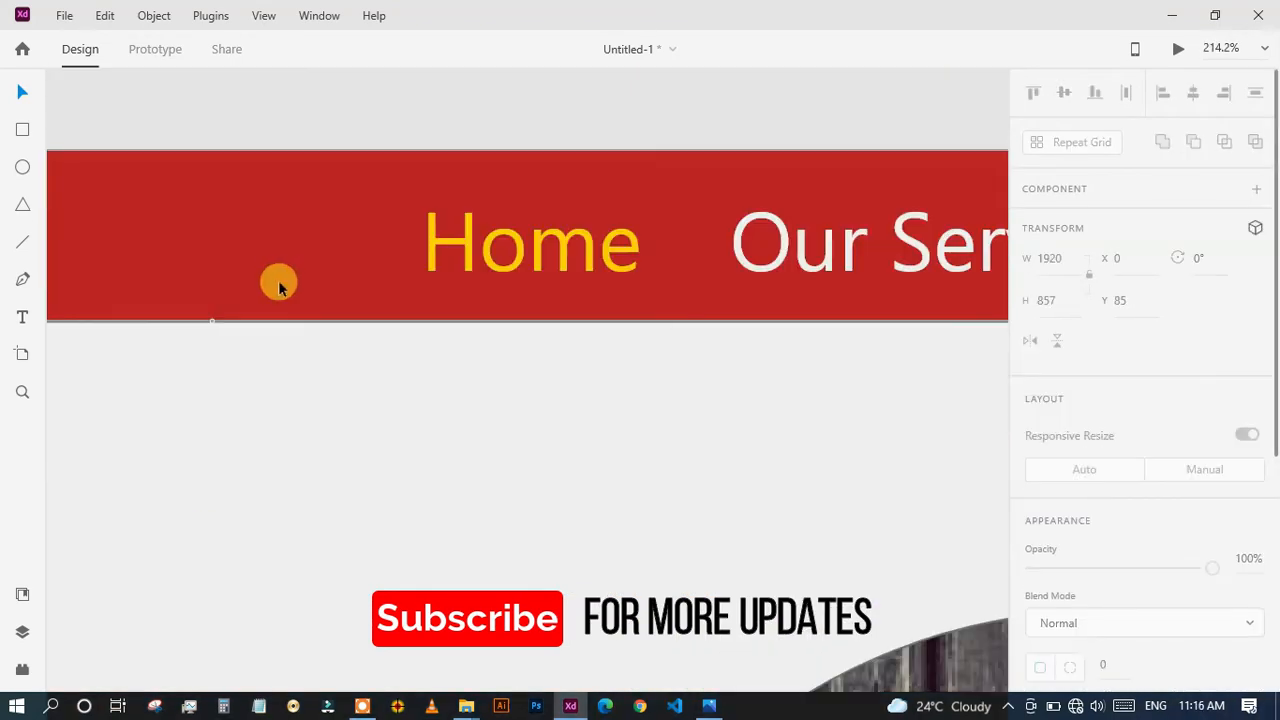
pyautogui.click(24, 244)
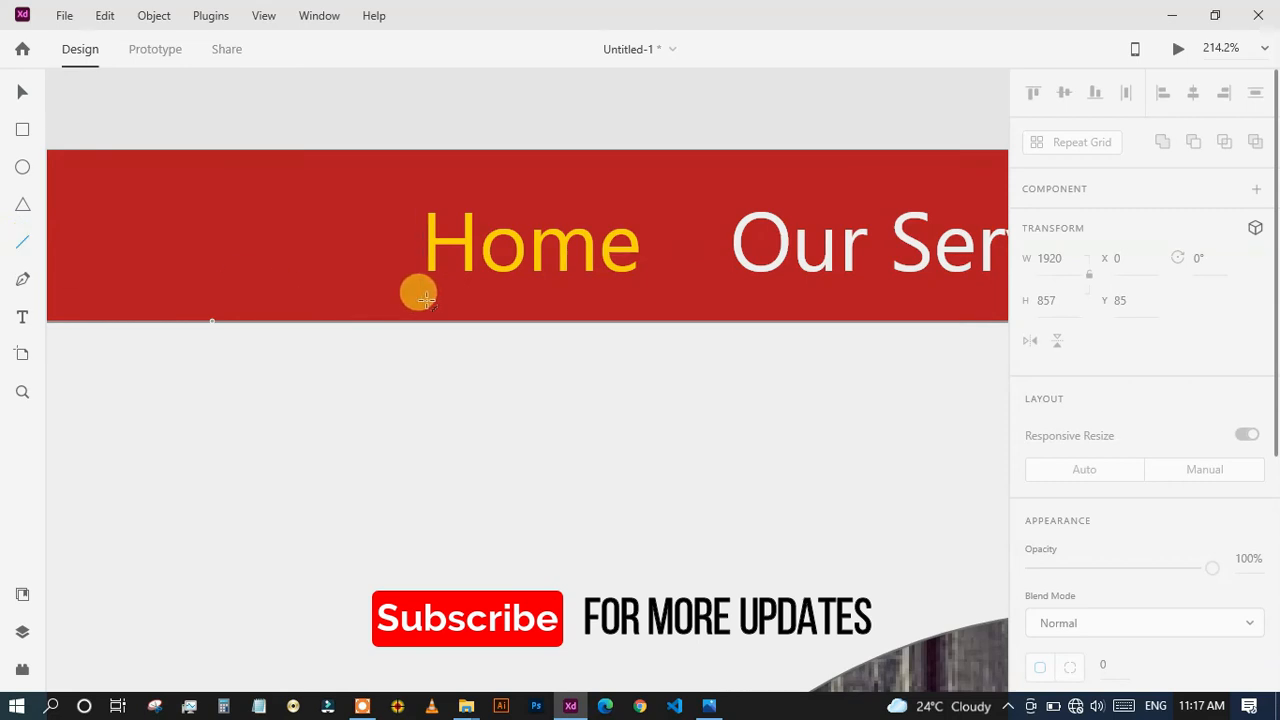
pyautogui.moveTo(495, 295); pyautogui.dragTo(600, 296)
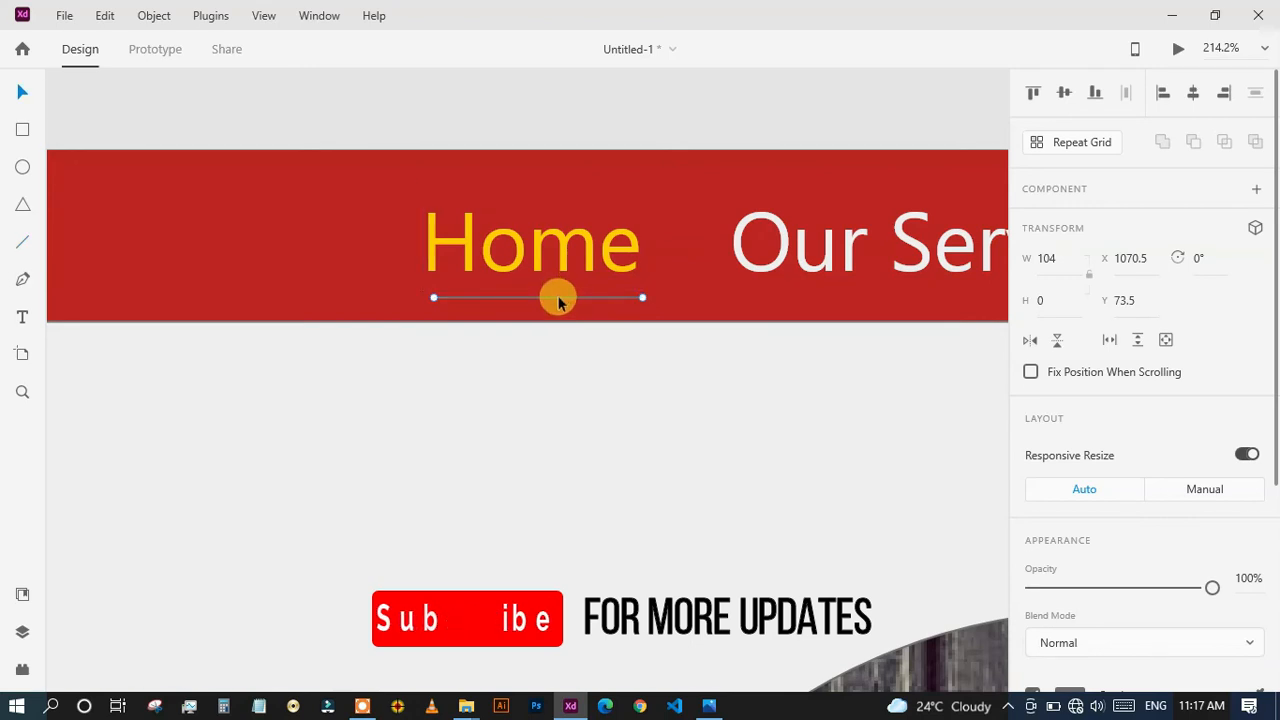
pyautogui.moveTo(556, 303); pyautogui.dragTo(550, 302)
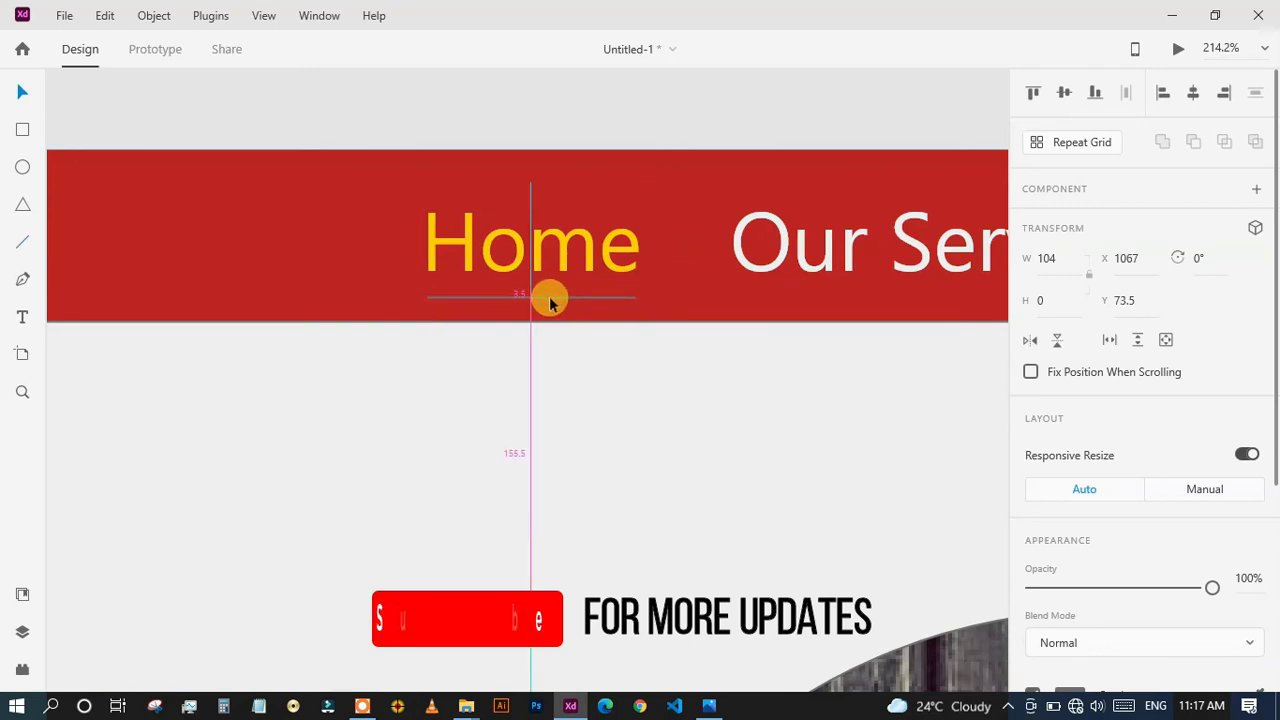
# Set the Home underline's border size to 4 and colour it with the yellow sampled from the Home text.
pyautogui.scroll(-5, 1063, 486)
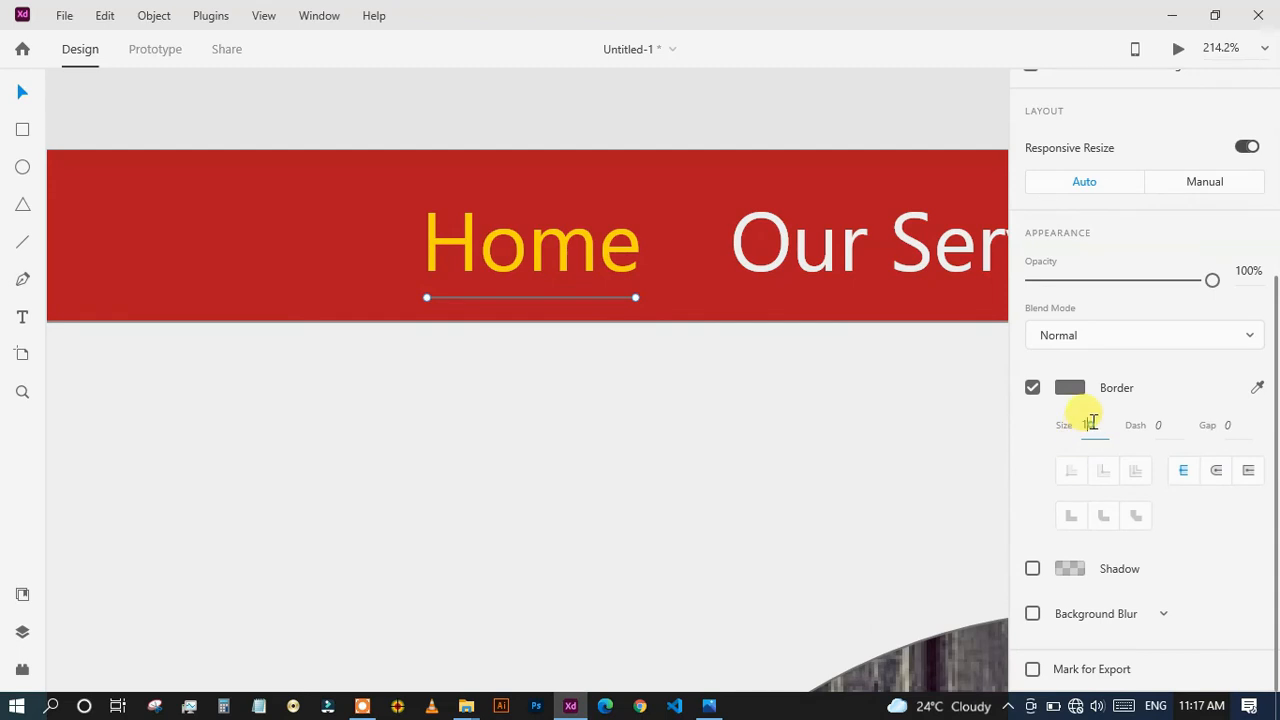
pyautogui.write('3')
pyautogui.press('Return')
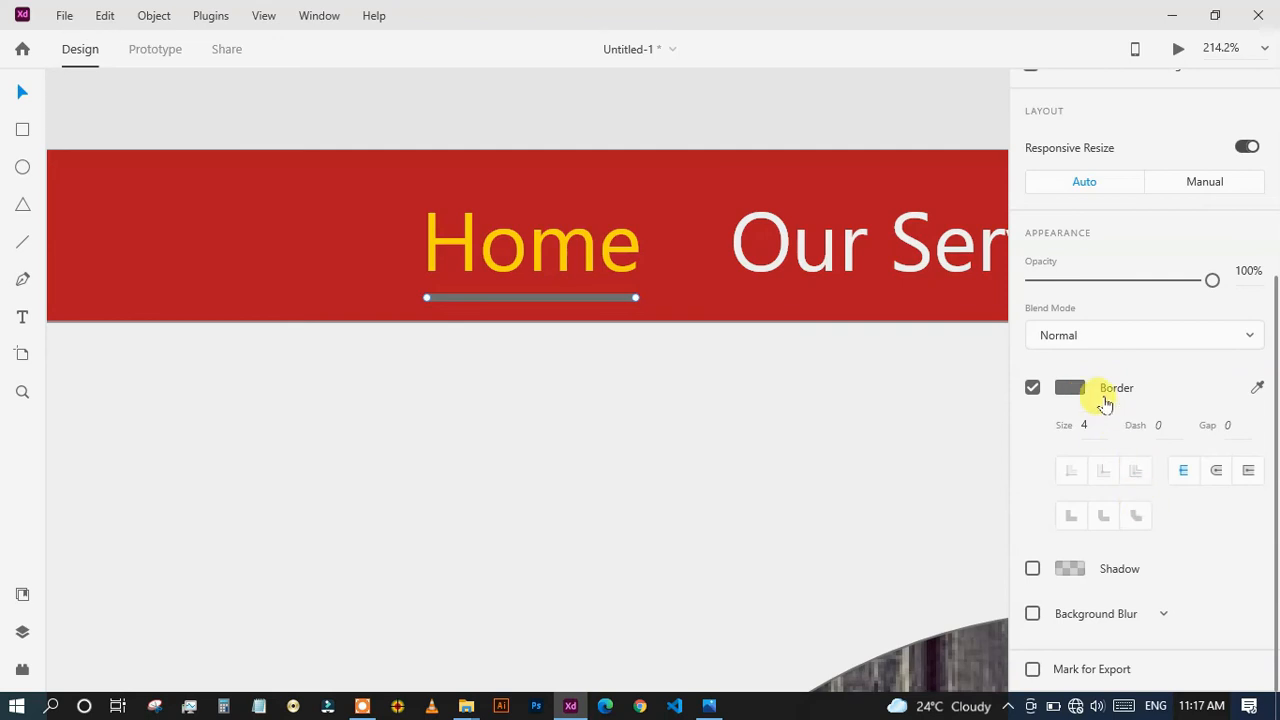
pyautogui.click(1257, 389)
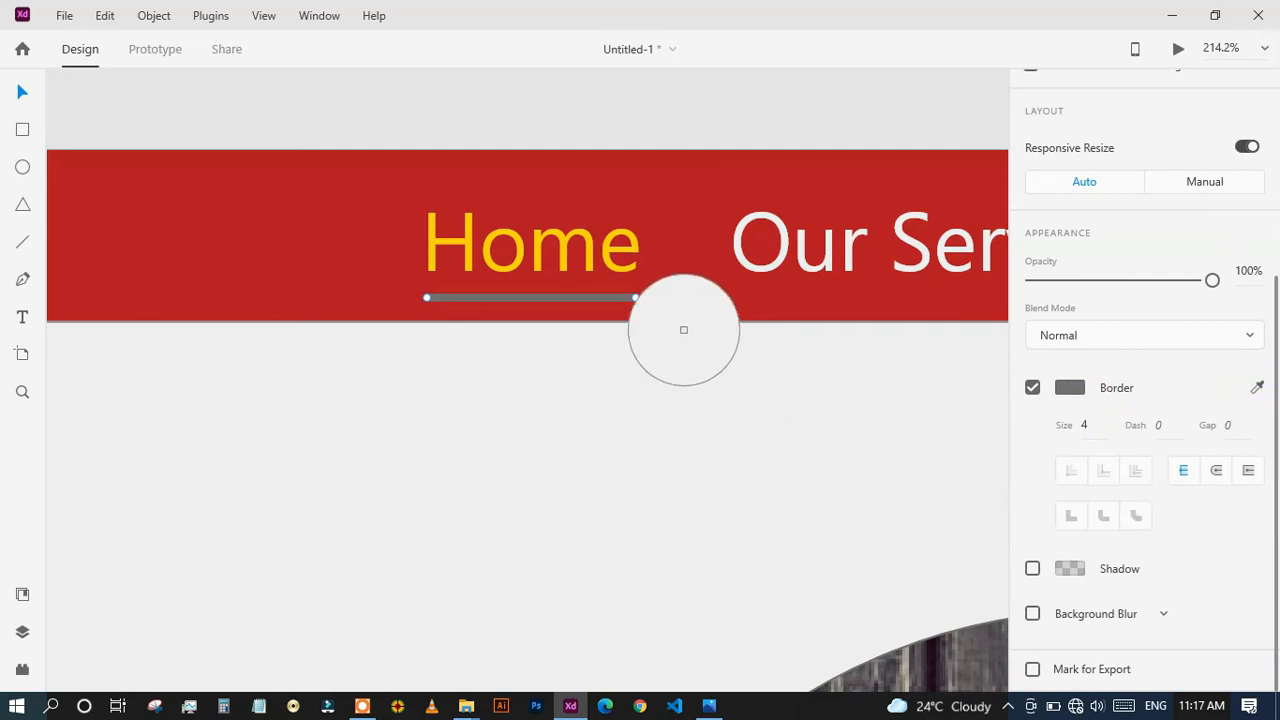
pyautogui.click(564, 270)
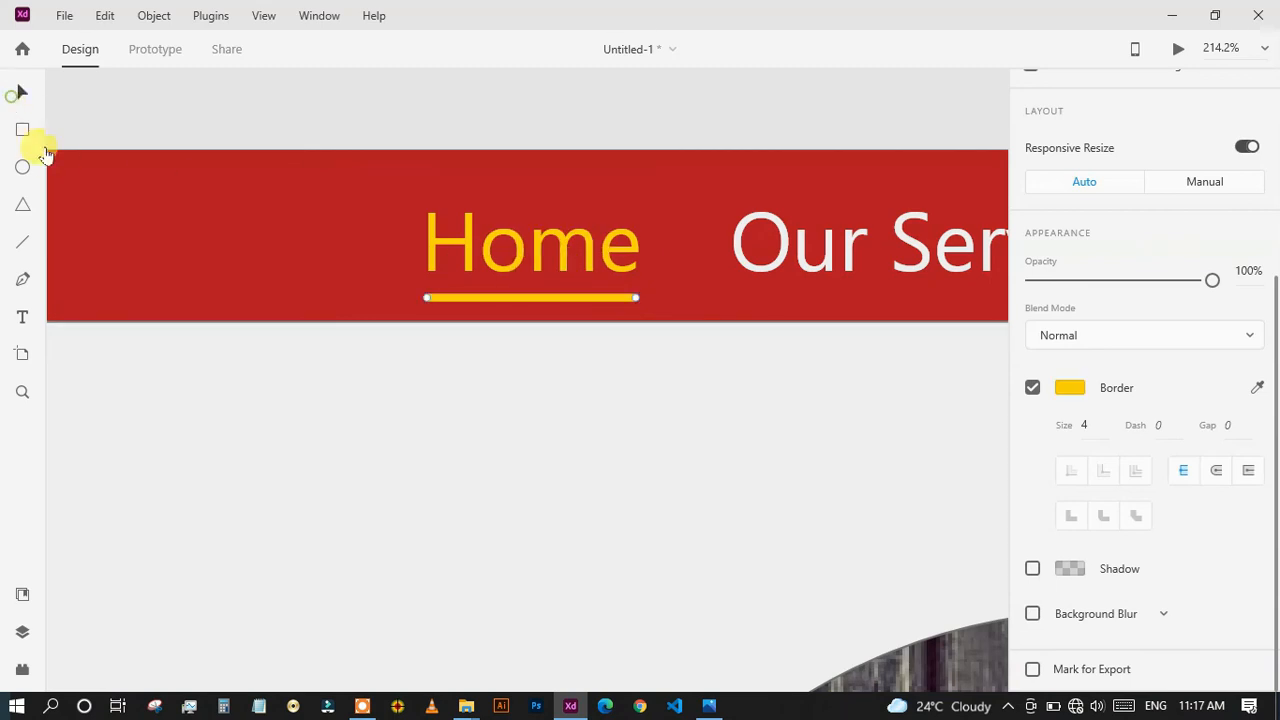
pyautogui.click(300, 397)
pyautogui.scroll(-8, 465, 452)
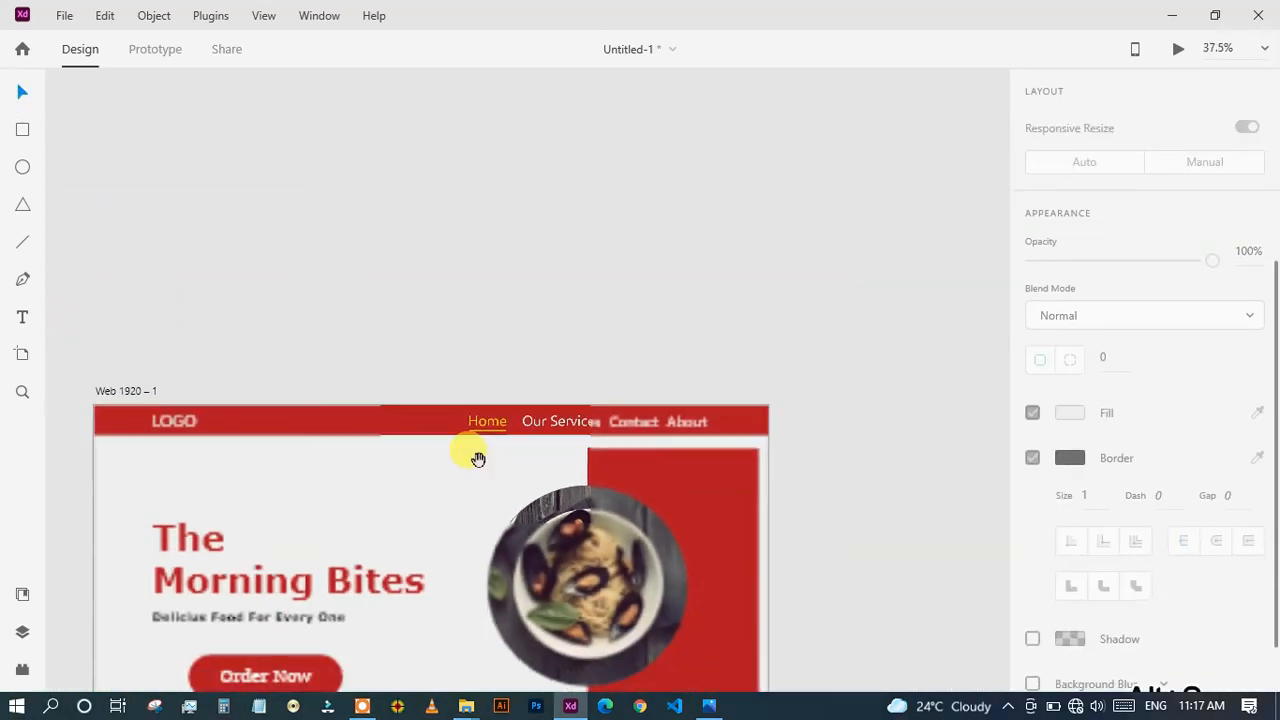
pyautogui.scroll(-3, 478, 459)
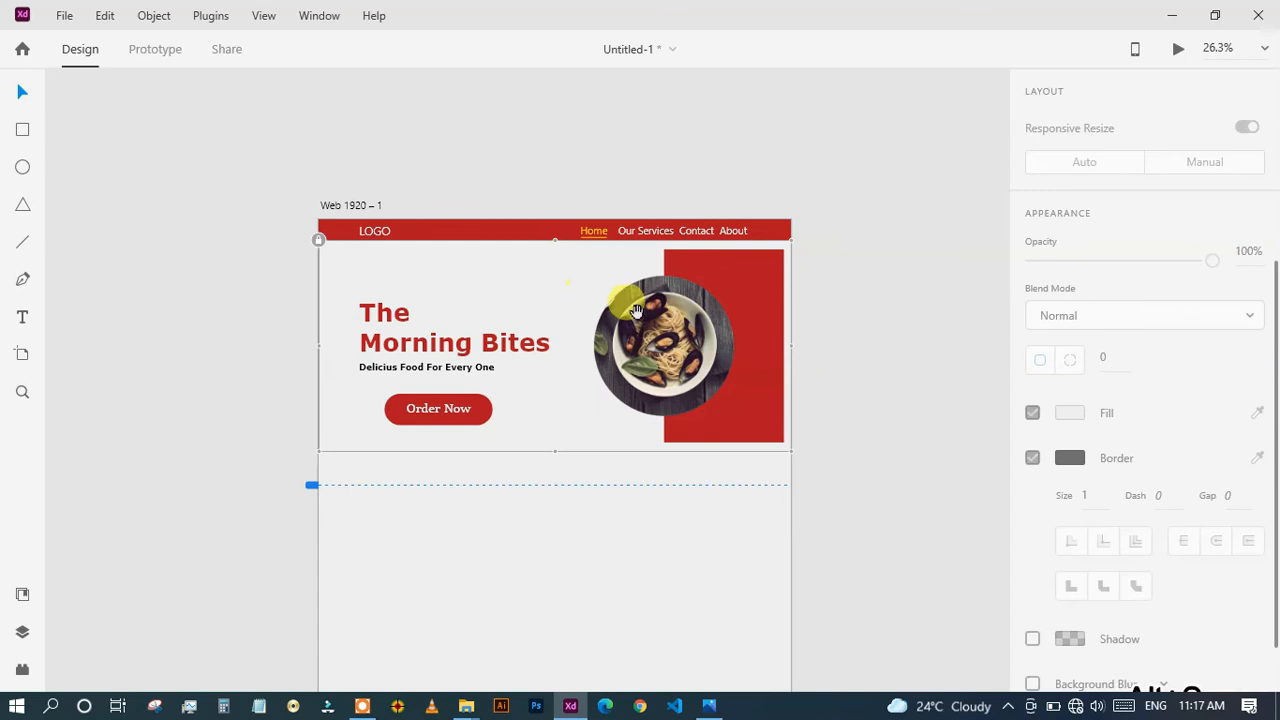
pyautogui.click(848, 312)
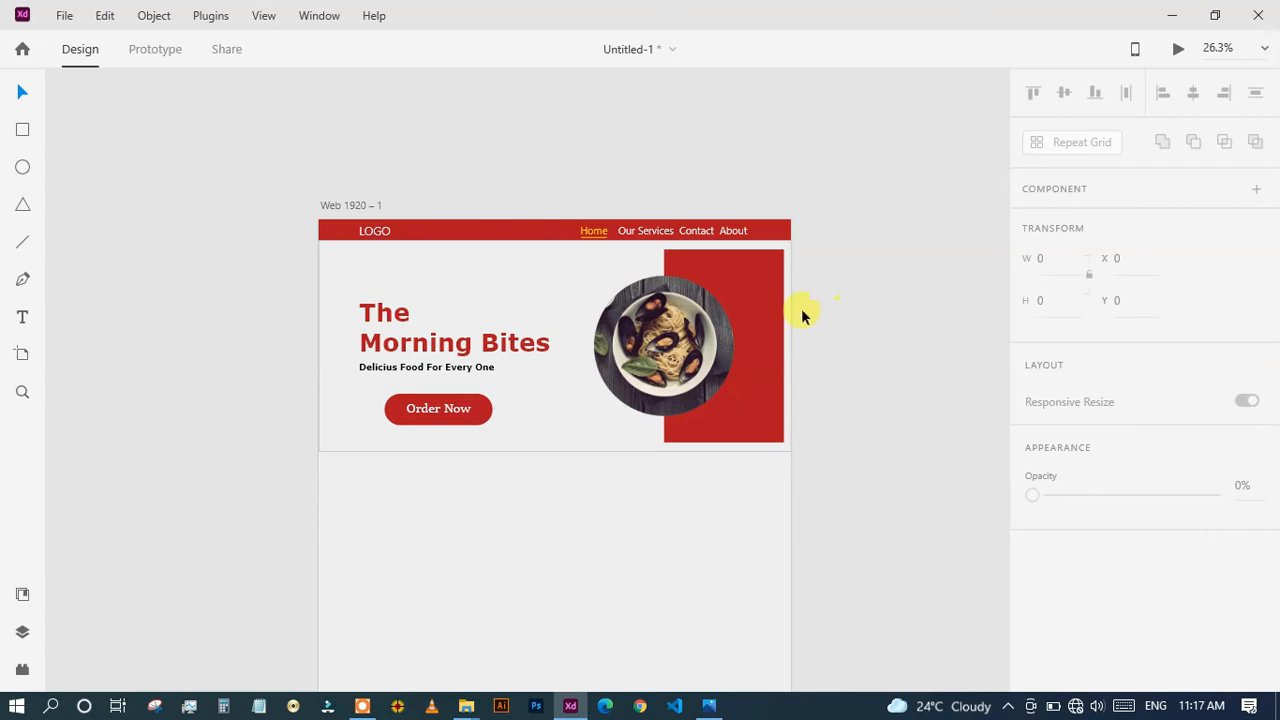
pyautogui.scroll(3, 795, 328)
pyautogui.moveTo(780, 455); pyautogui.dragTo(801, 504)
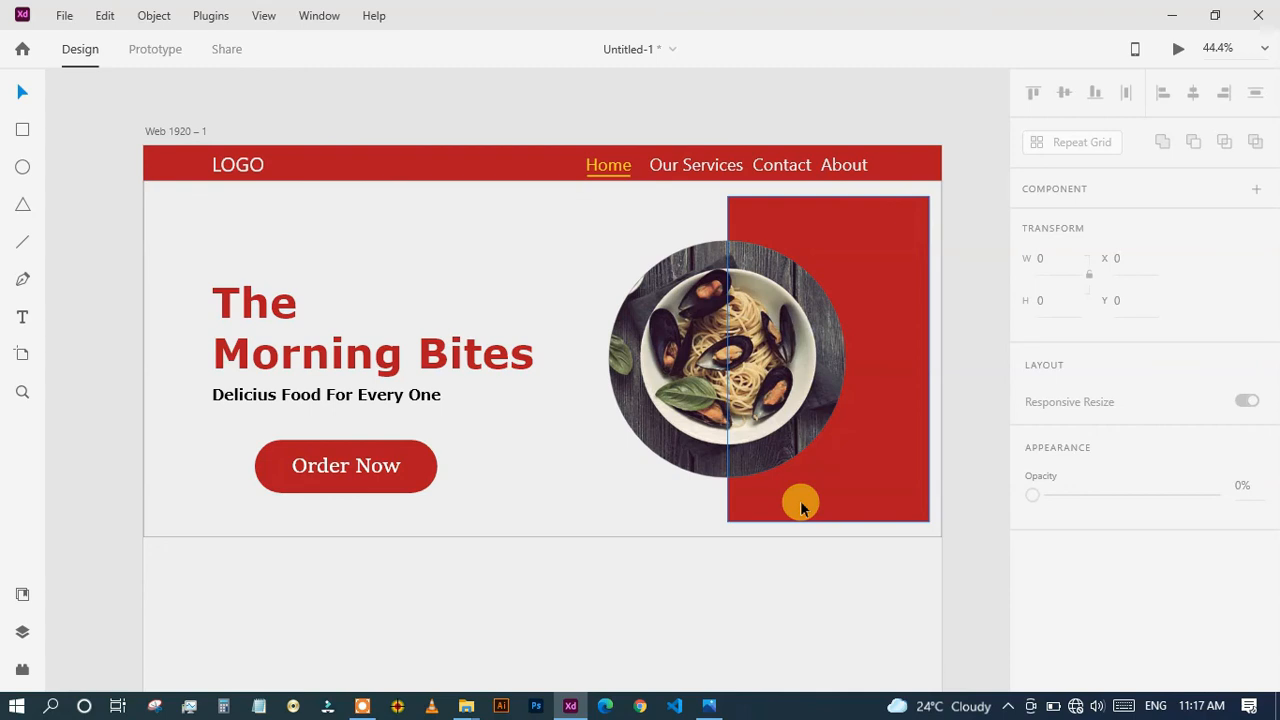
# Select all of the tagline's text and try the Viner Hand ITC font on it.
pyautogui.click(318, 400)
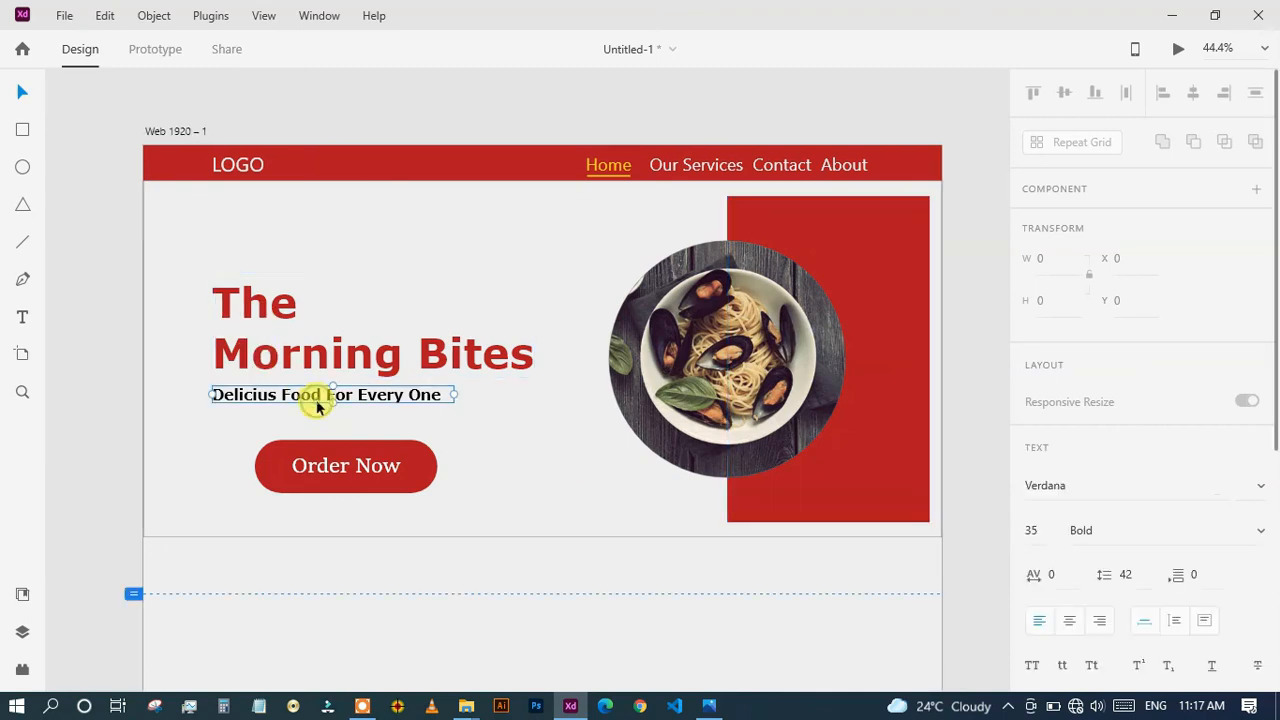
pyautogui.doubleClick(325, 400)
pyautogui.click(328, 398)
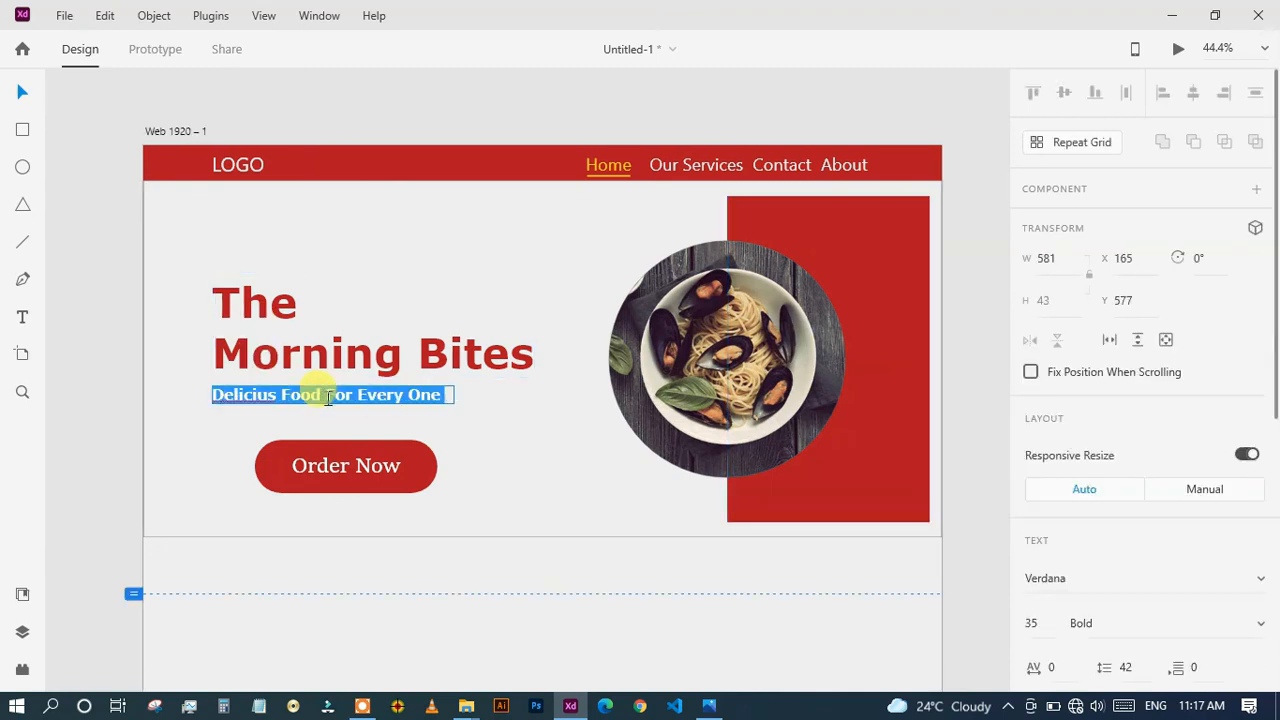
pyautogui.scroll(-4, 1086, 300)
pyautogui.scroll(4, 1083, 314)
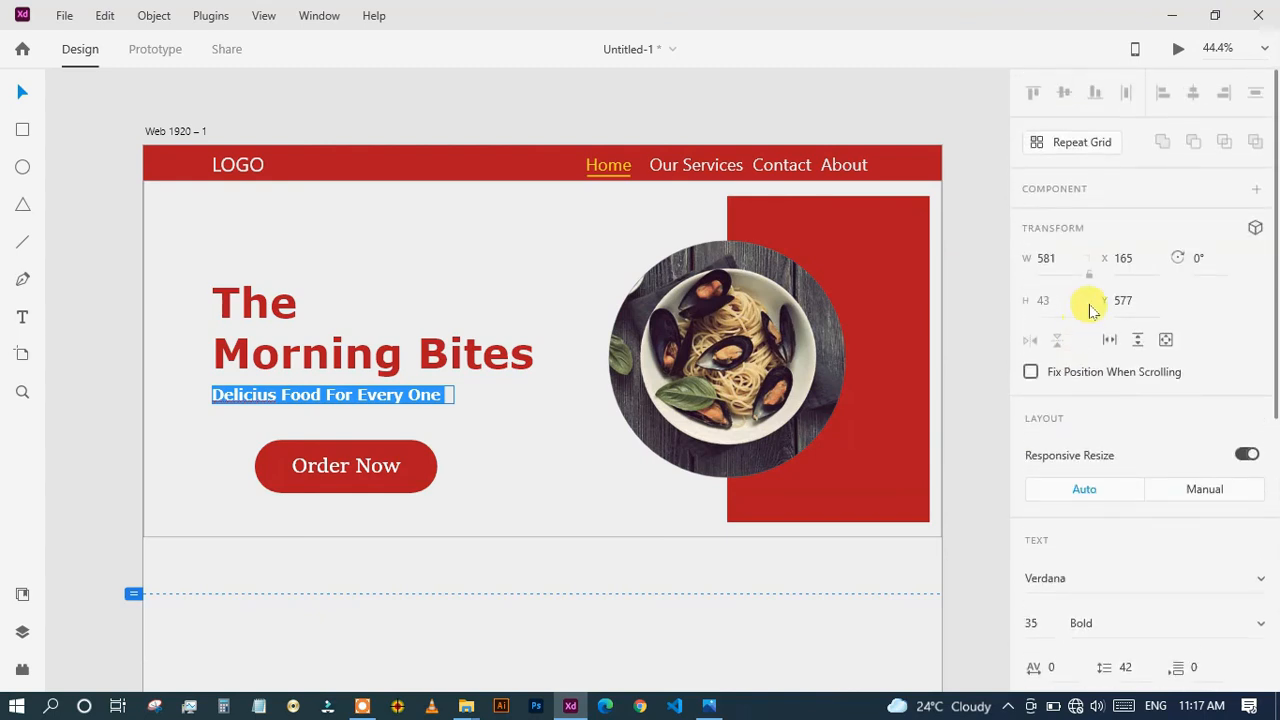
pyautogui.scroll(-4, 1207, 368)
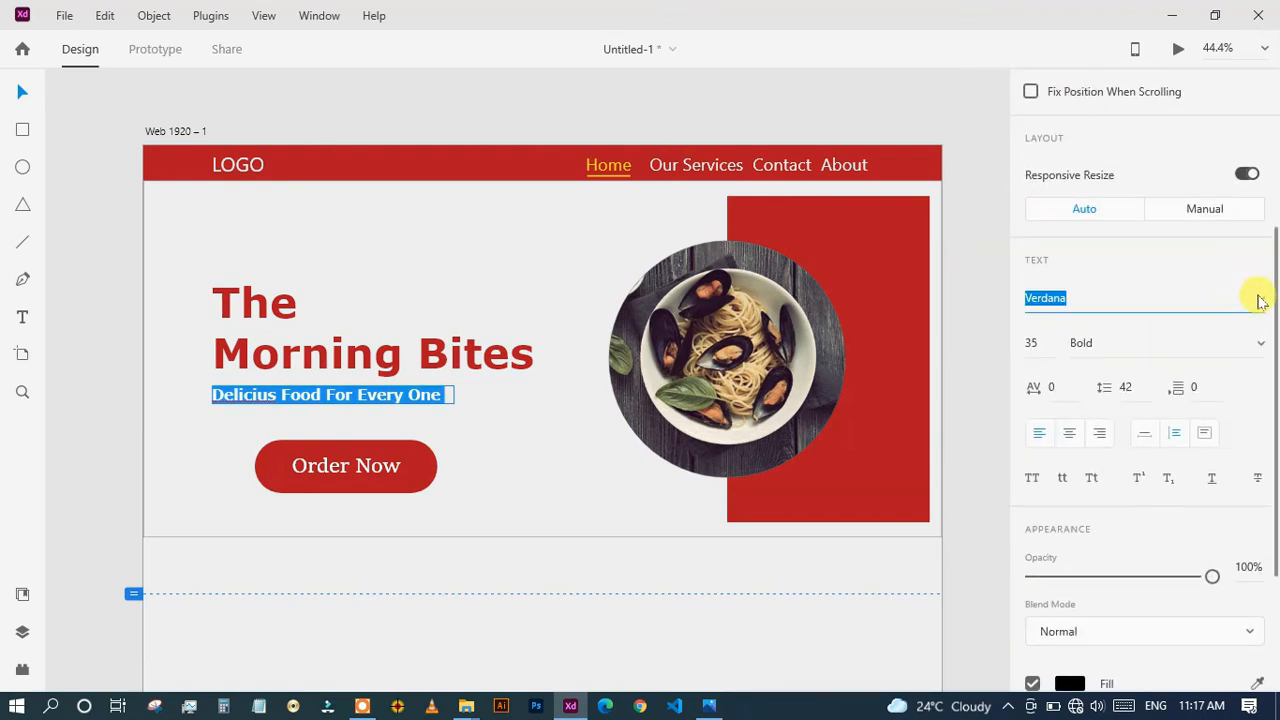
pyautogui.click(1259, 300)
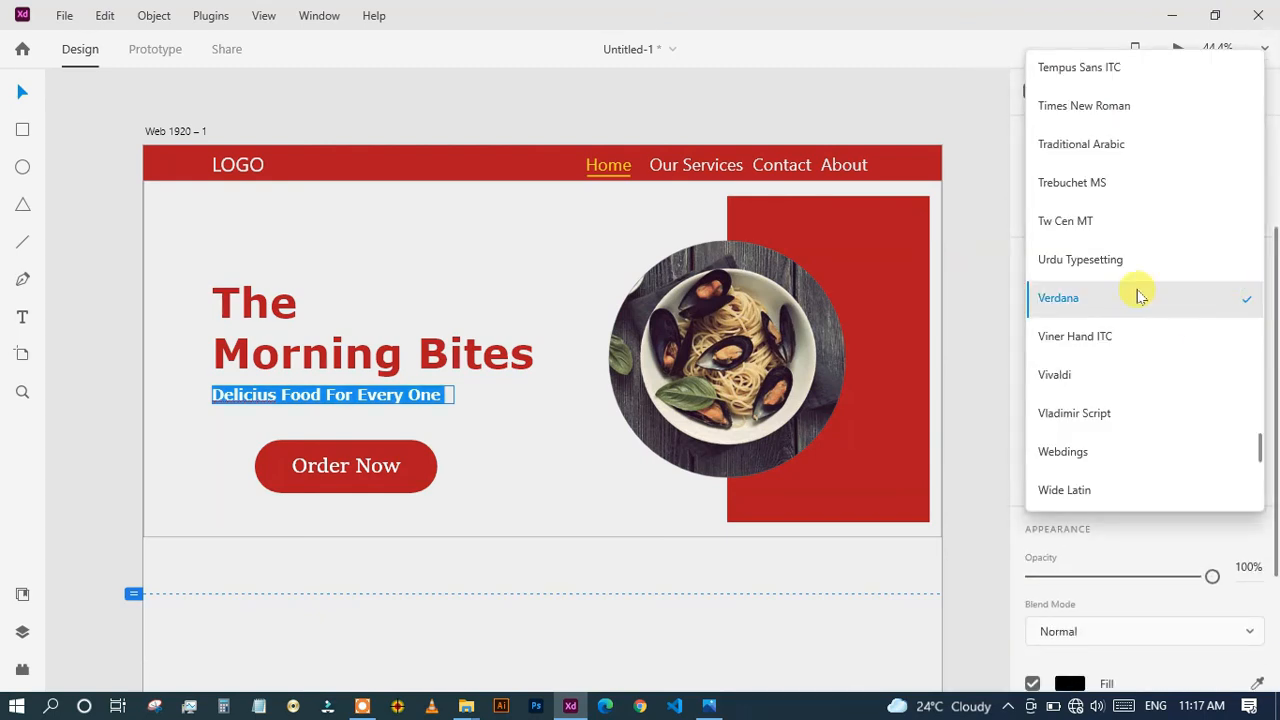
pyautogui.click(1100, 338)
pyautogui.scroll(3, 1097, 340)
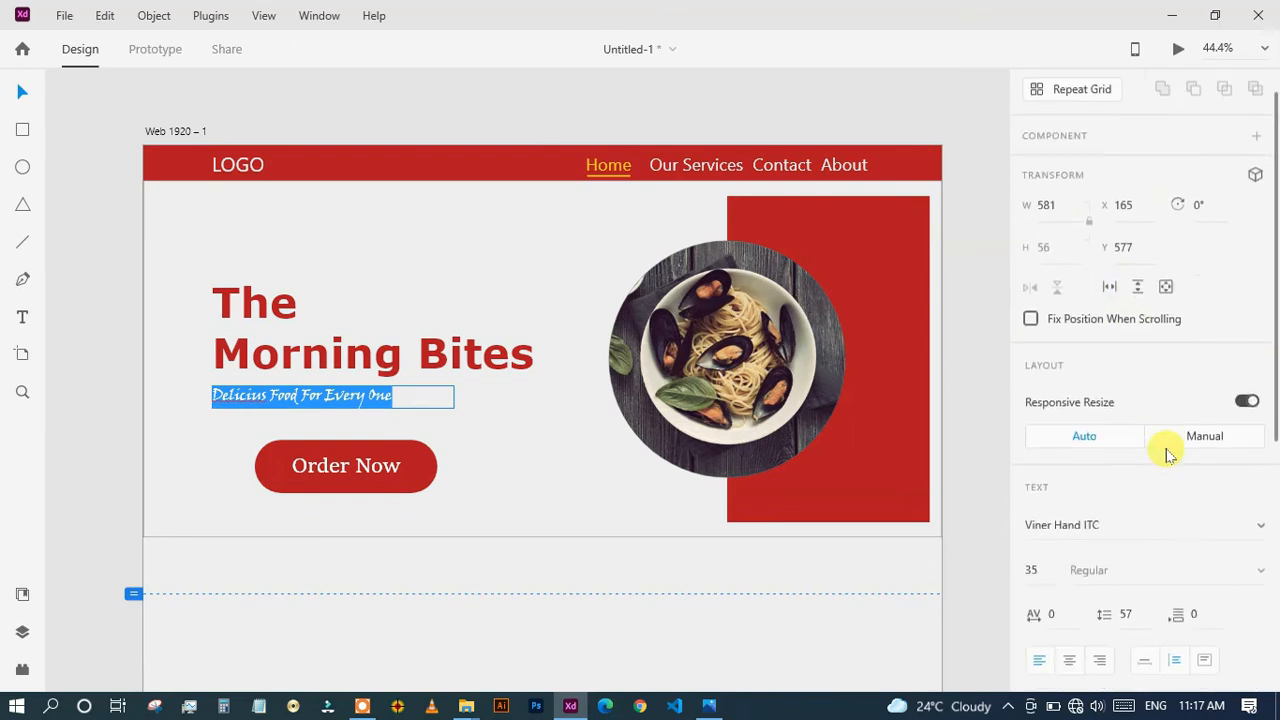
# Set the tagline's font to Urdu Typesetting.
pyautogui.scroll(-2, 1190, 440)
pyautogui.click(1259, 394)
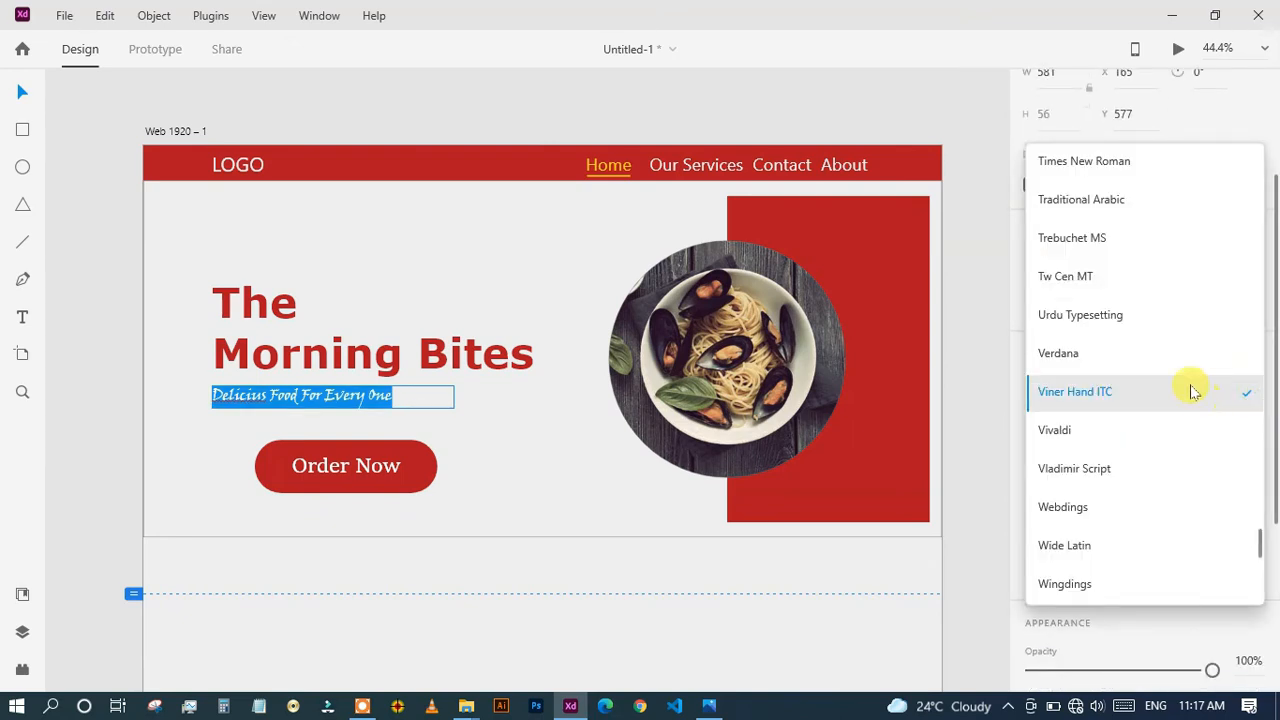
pyautogui.click(1147, 317)
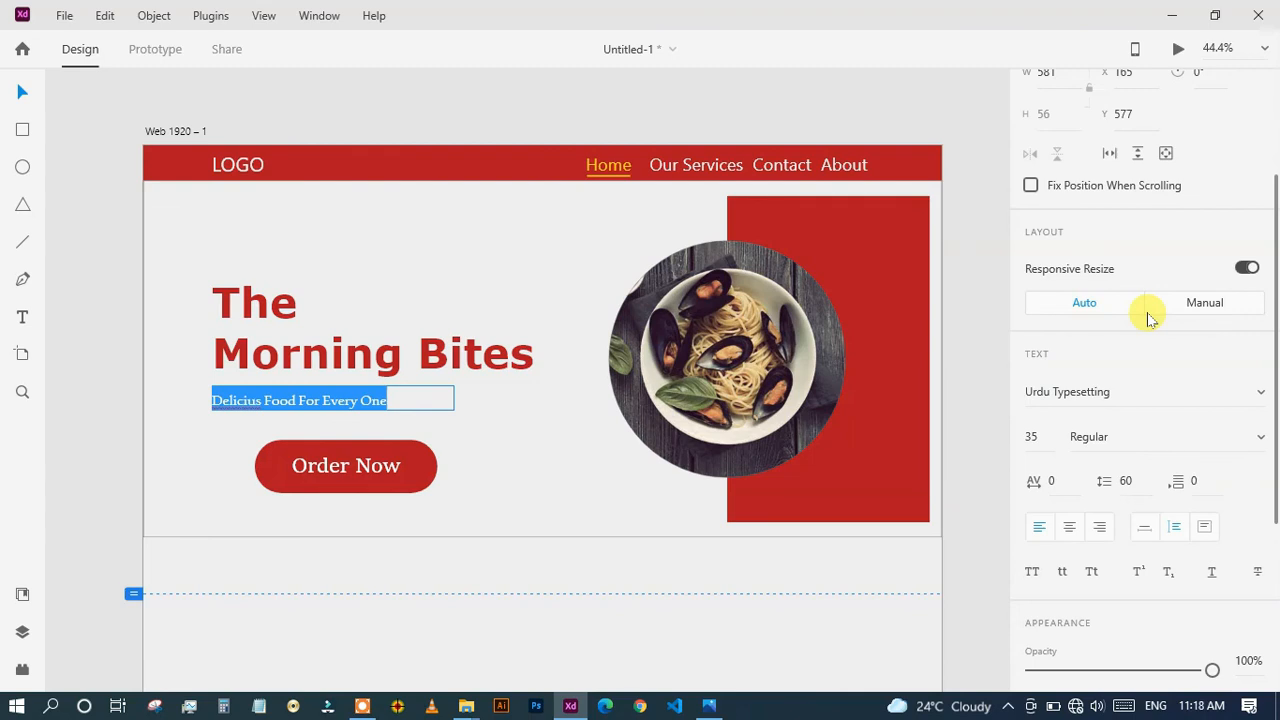
pyautogui.click(554, 449)
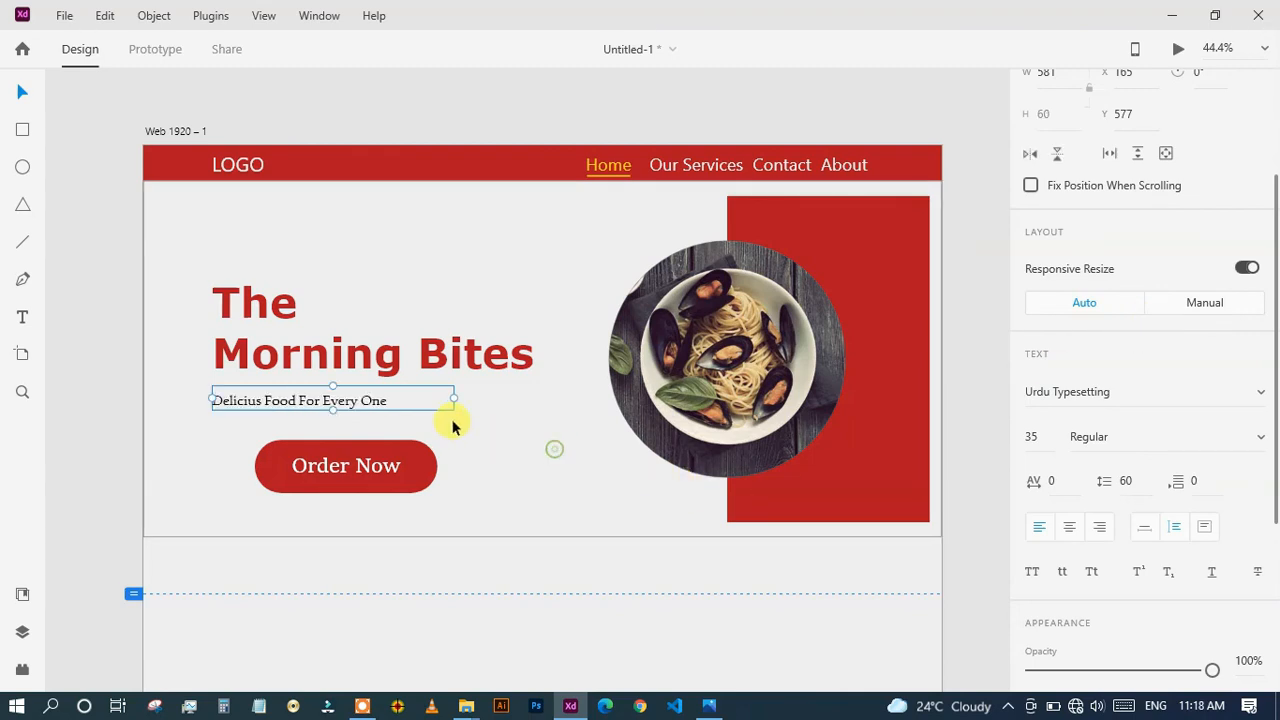
# Move the tagline up to about X 176, Y 557 and widen its text box to about 674.
pyautogui.click(466, 442)
pyautogui.moveTo(360, 401); pyautogui.dragTo(352, 396)
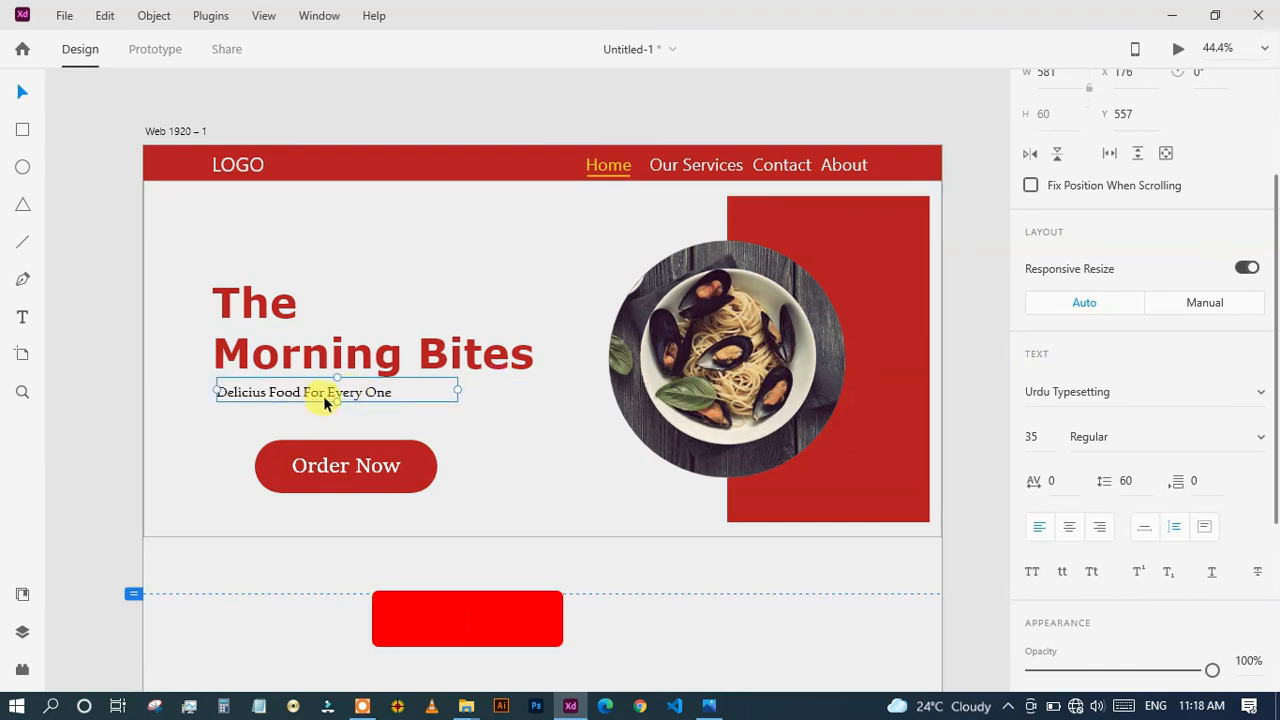
pyautogui.moveTo(455, 387); pyautogui.dragTo(495, 387)
# Increase the tagline's font size slightly so it suits the heading above.
pyautogui.click(1046, 436)
pyautogui.press('Up')
pyautogui.press('Up')
pyautogui.press('Up')
pyautogui.press('Up')
pyautogui.press('Up')
pyautogui.press('Up')
pyautogui.press('Up')
pyautogui.press('Up')
pyautogui.press('Up')
pyautogui.press('Up')
pyautogui.press('Down')
pyautogui.press('Down')
pyautogui.press('Down')
pyautogui.press('Down')
pyautogui.press('Down')
pyautogui.click(585, 514)
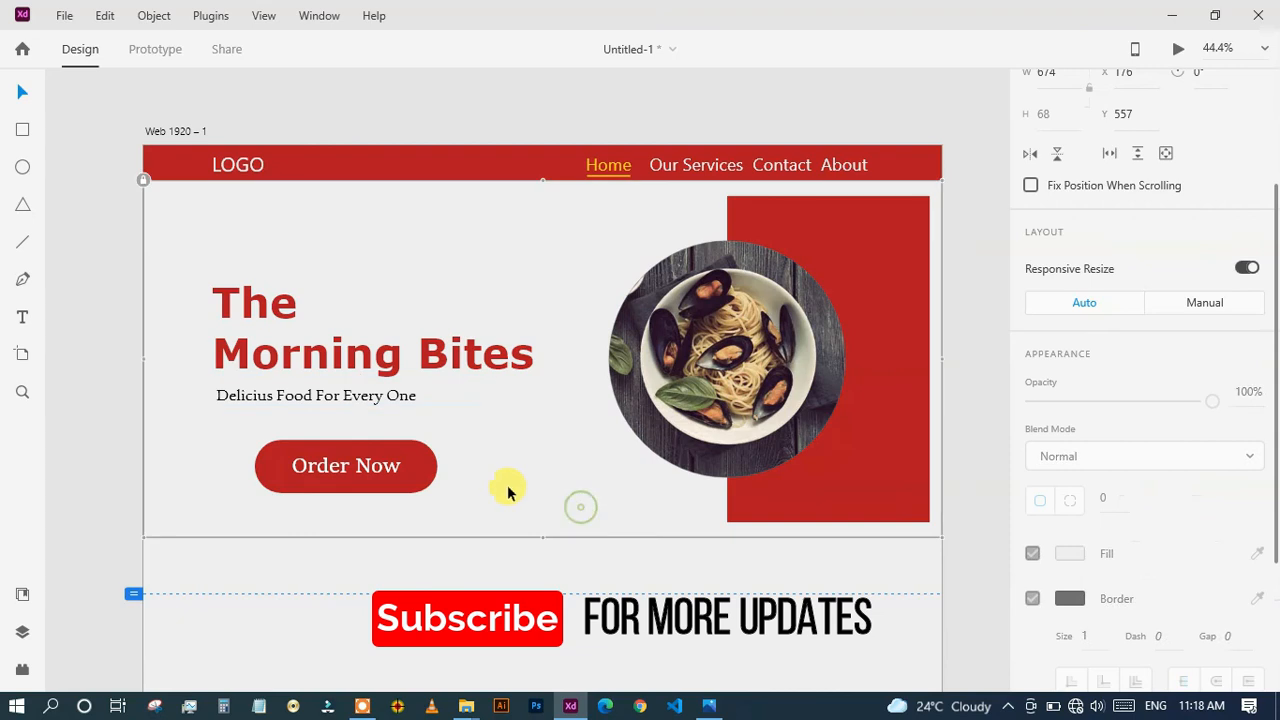
# Examine the page as a whole and at 100% zoom, covering the heading, tagline, button, navigation and pasta image.
pyautogui.scroll(-3, 509, 488)
pyautogui.moveTo(523, 537); pyautogui.dragTo(540, 353)
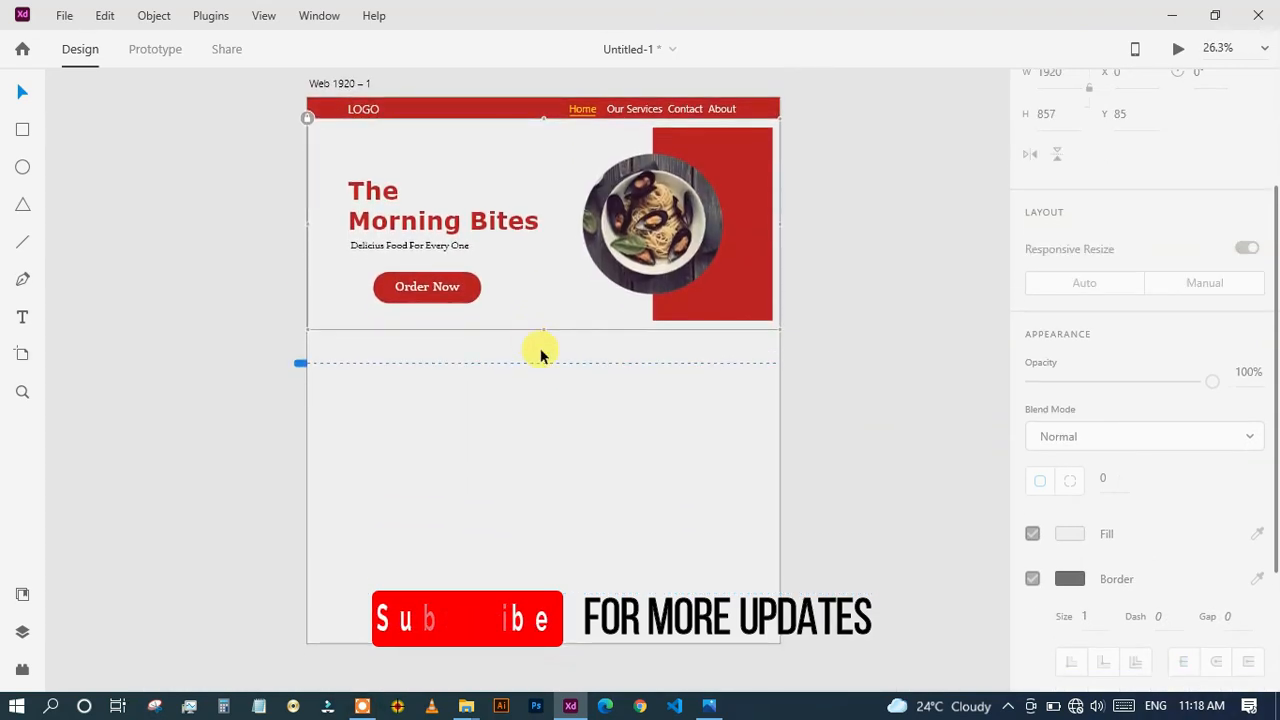
pyautogui.hotkey('ctrl', '1')
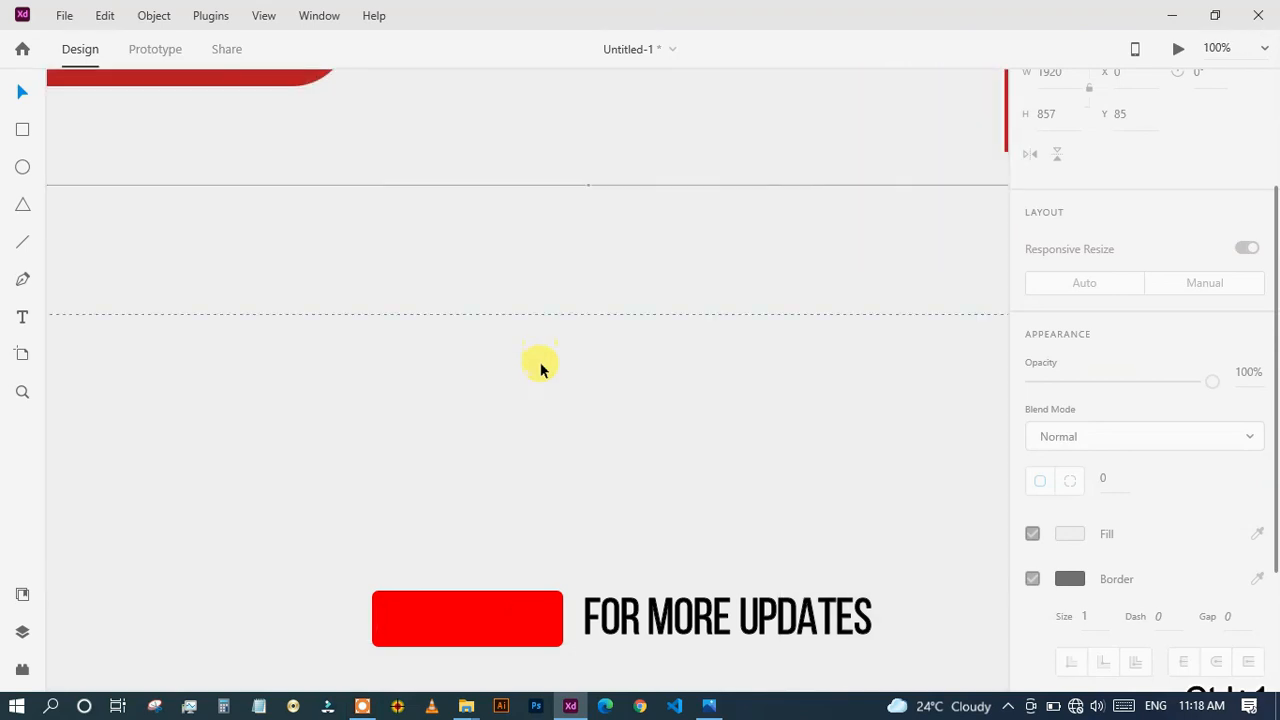
pyautogui.moveTo(507, 305); pyautogui.dragTo(588, 647)
pyautogui.moveTo(472, 490); pyautogui.dragTo(886, 627)
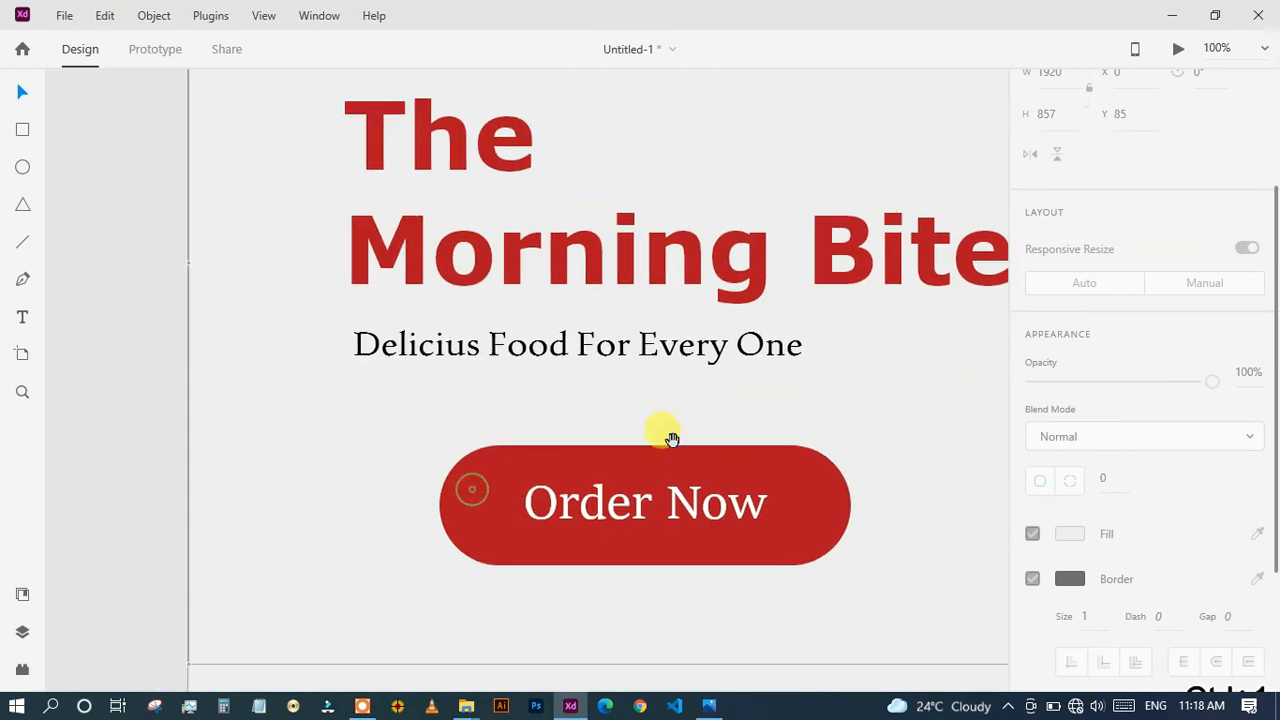
pyautogui.moveTo(668, 437); pyautogui.dragTo(676, 596)
pyautogui.moveTo(624, 441); pyautogui.dragTo(552, 596)
pyautogui.moveTo(646, 426); pyautogui.dragTo(520, 535)
pyautogui.moveTo(748, 450); pyautogui.dragTo(305, 477)
pyautogui.moveTo(635, 463); pyautogui.dragTo(149, 449)
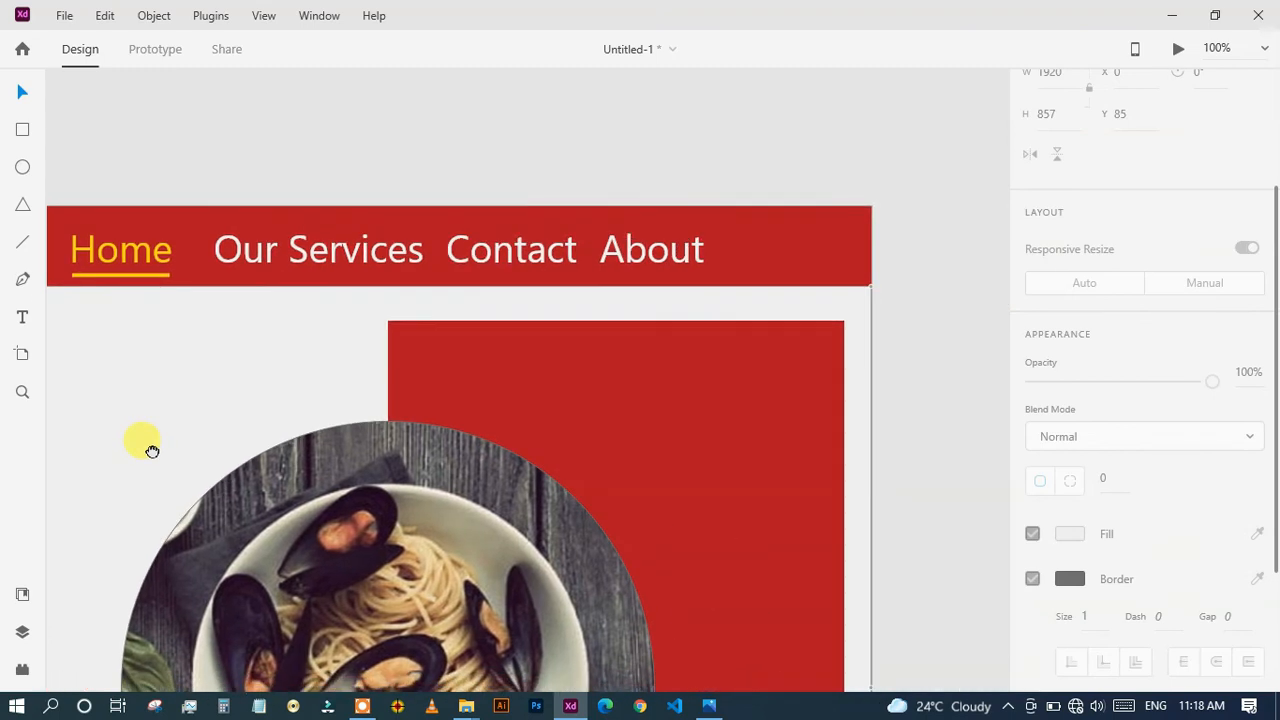